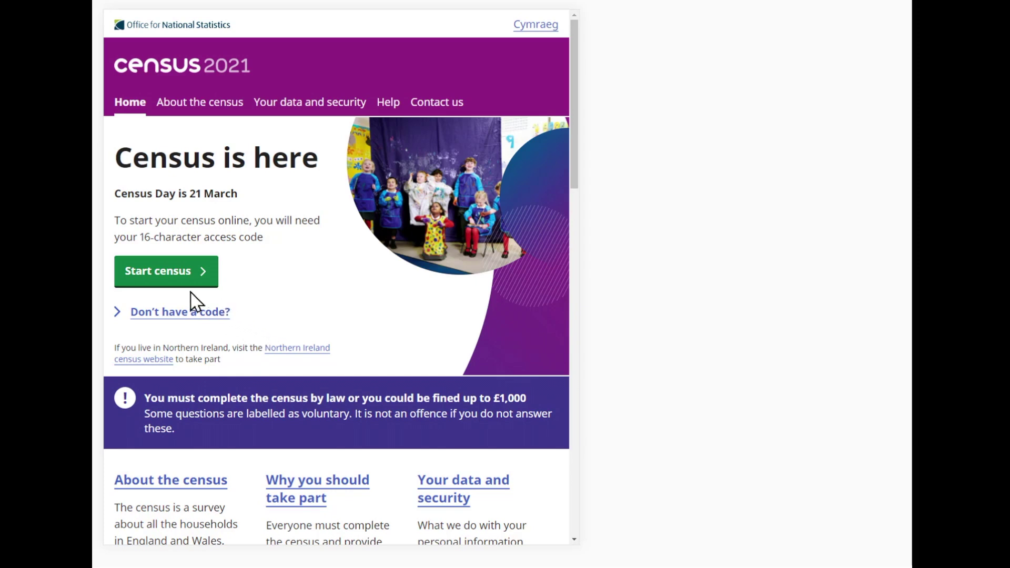
Start the online census, enter the household's 16-character access code and access the census.
click(141, 280)
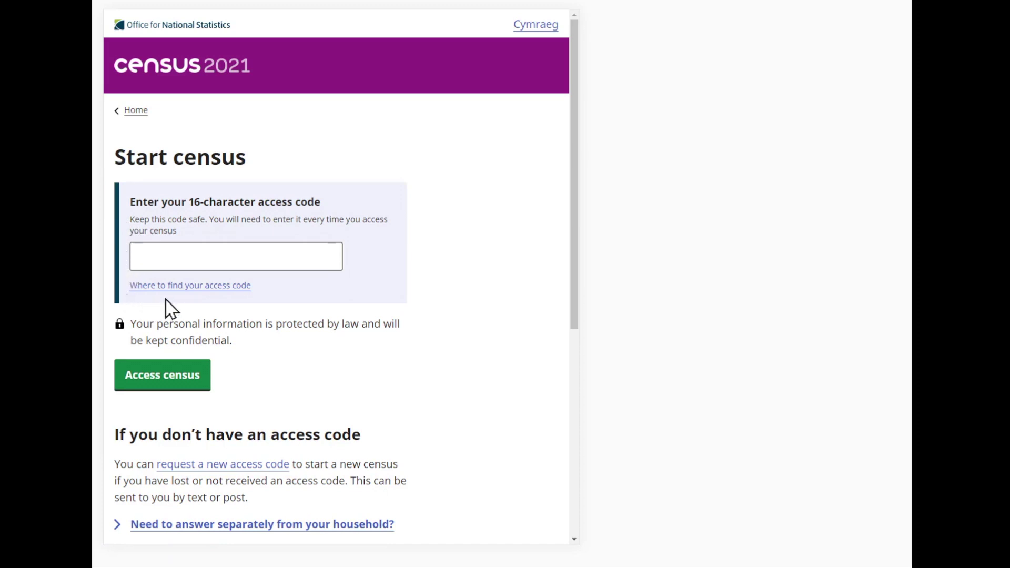
click(199, 286)
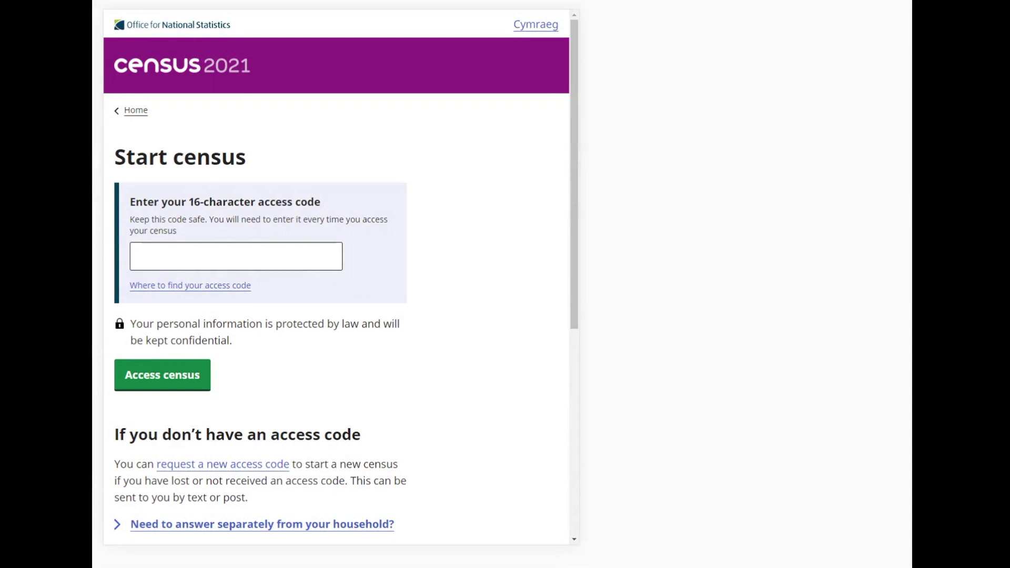
click(216, 261)
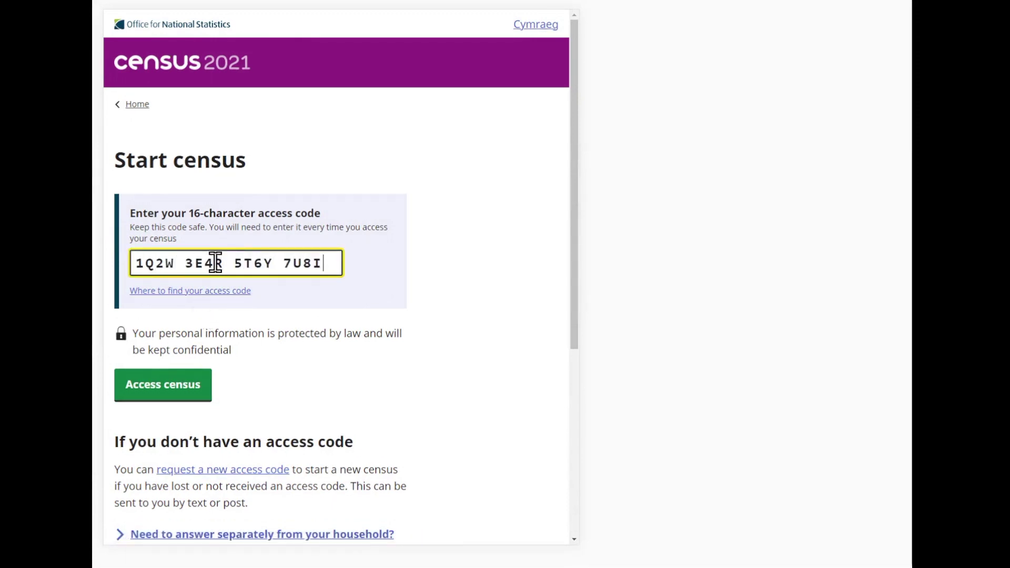
click(153, 380)
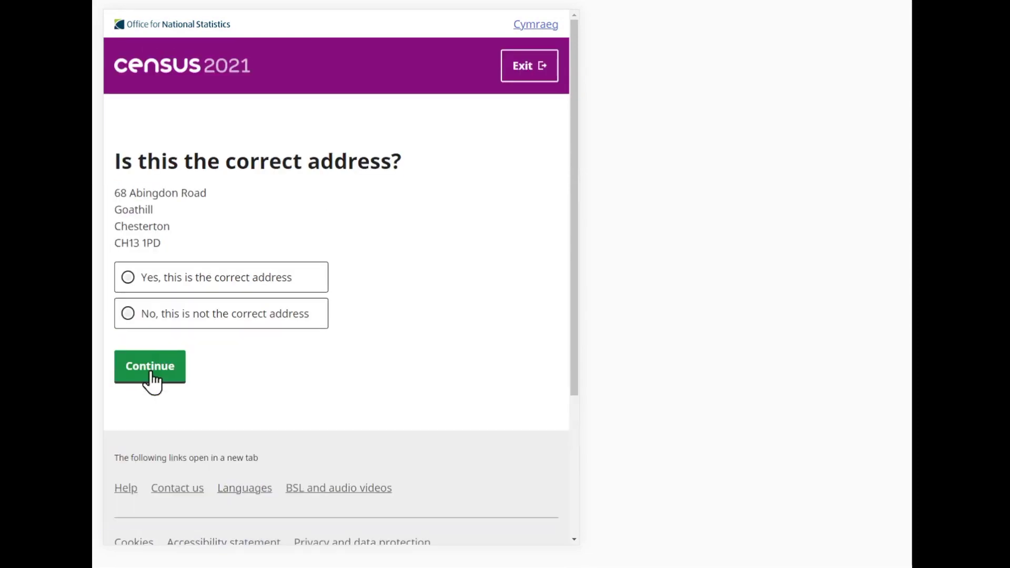
Confirm that the displayed address is correct and proceed into the section on people who live in the household.
click(284, 283)
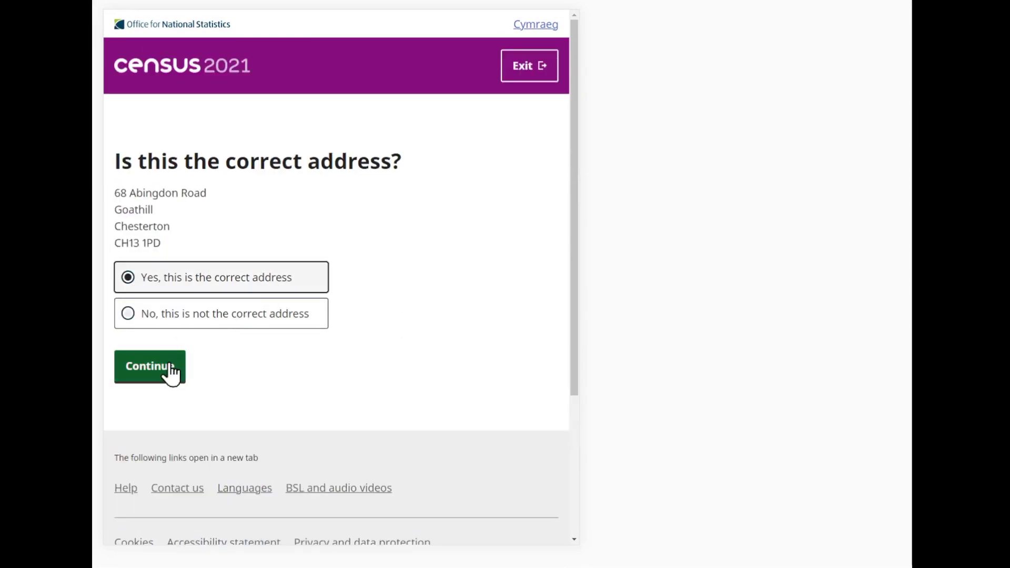
click(172, 375)
click(157, 282)
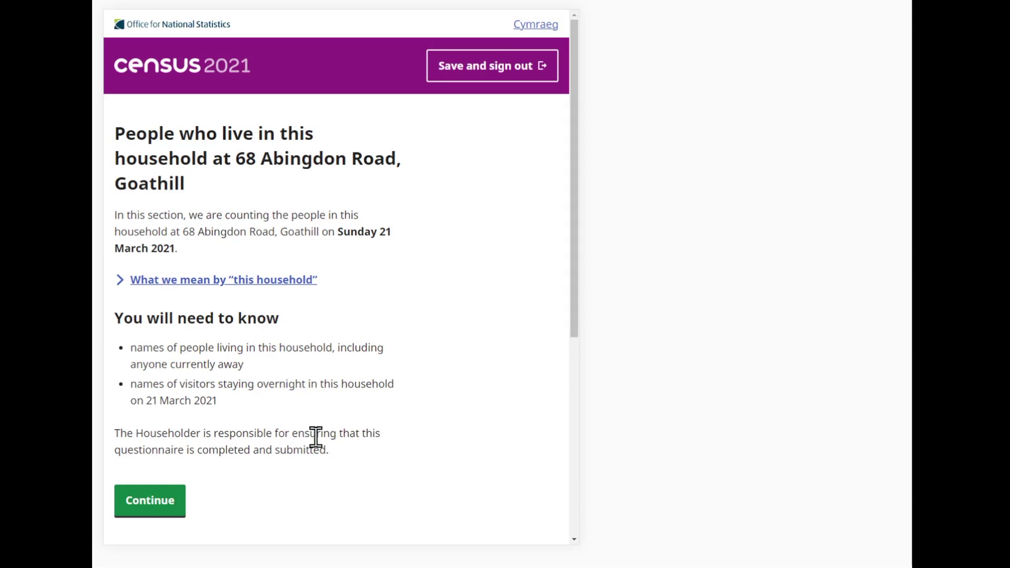
click(182, 501)
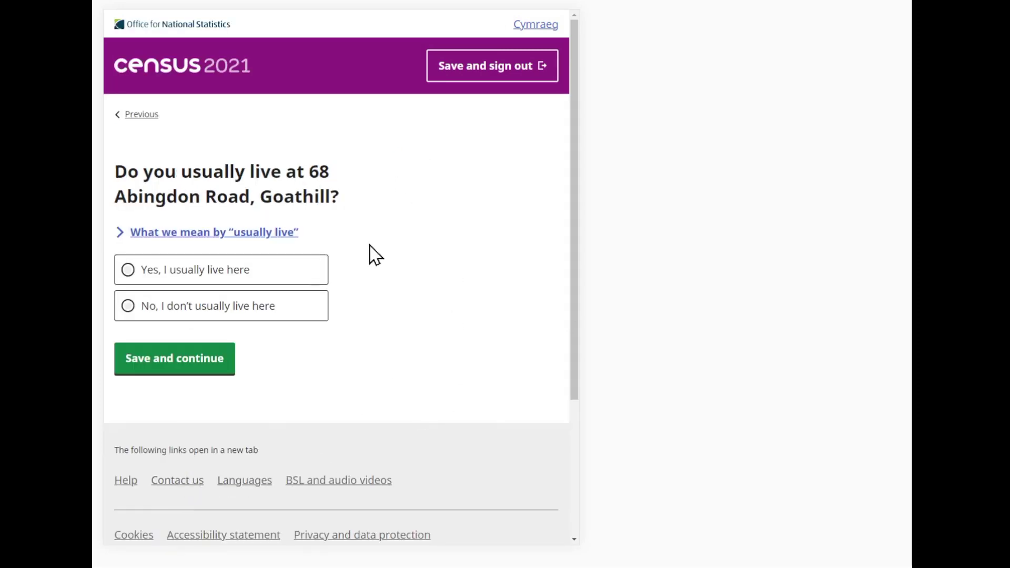
Answer "Yes, I usually live here" and save the householder's first, middle and last names.
click(290, 281)
click(226, 363)
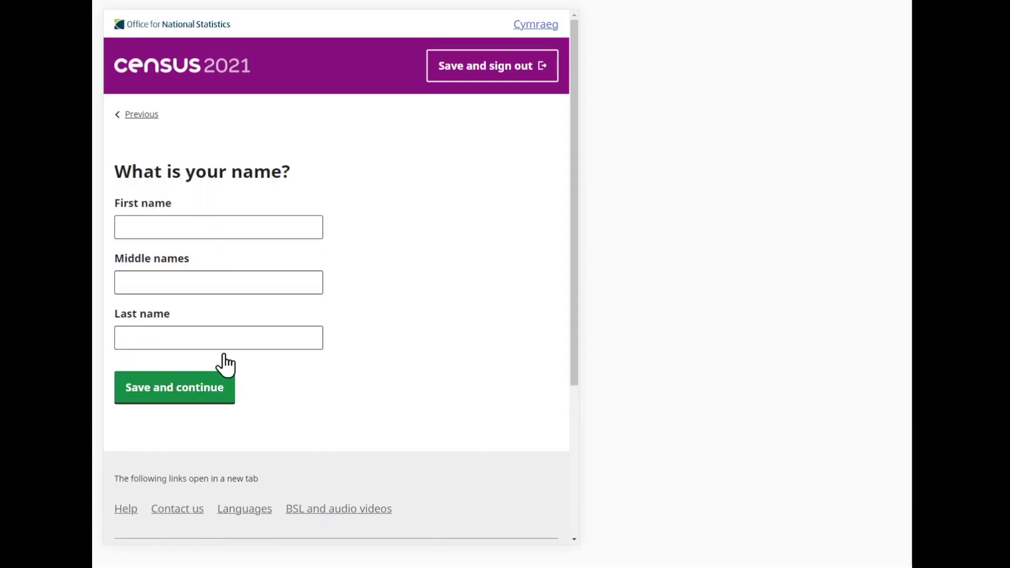
click(262, 232)
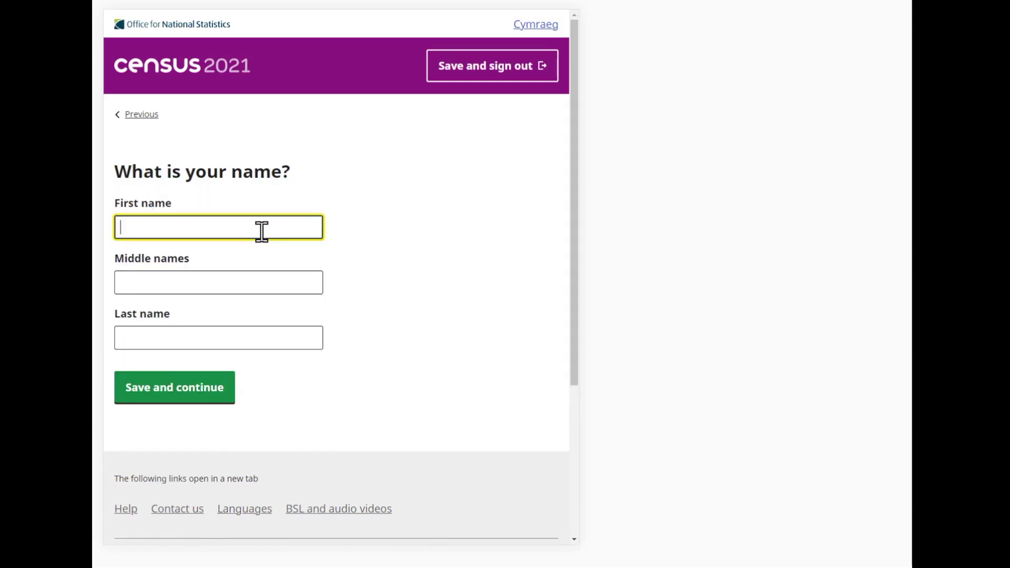
text(John)
key(Tab)
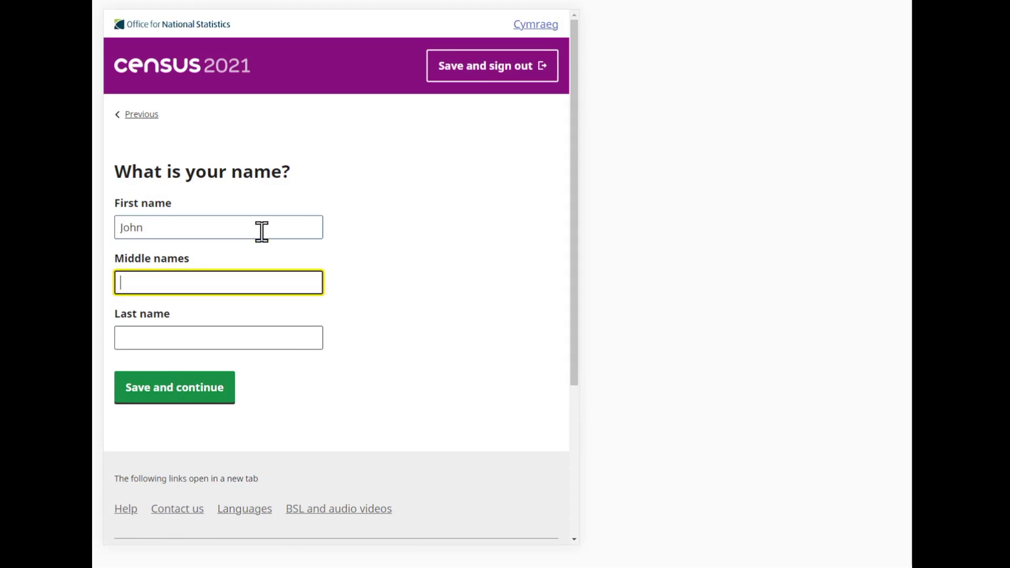
key(Tab)
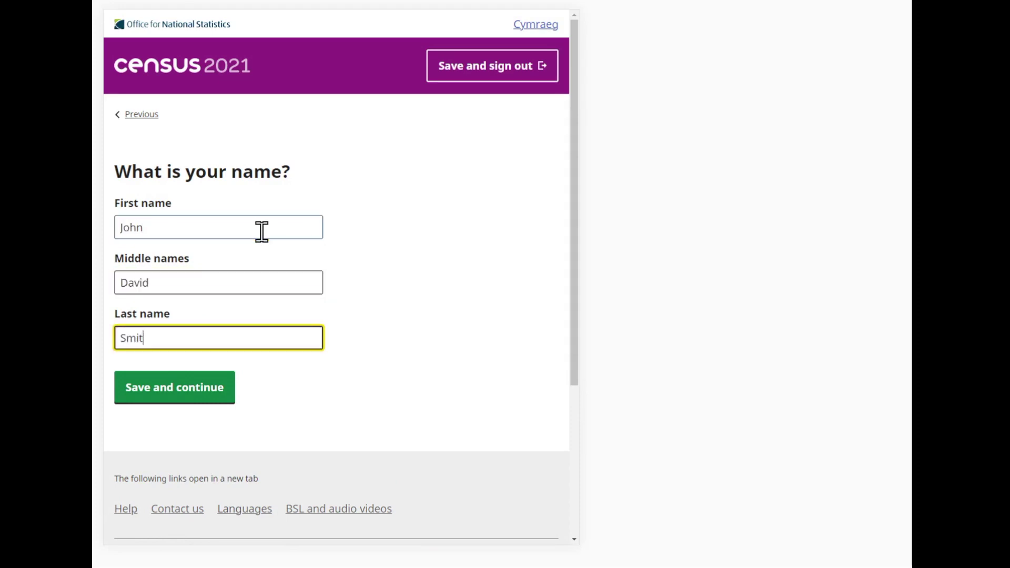
click(174, 389)
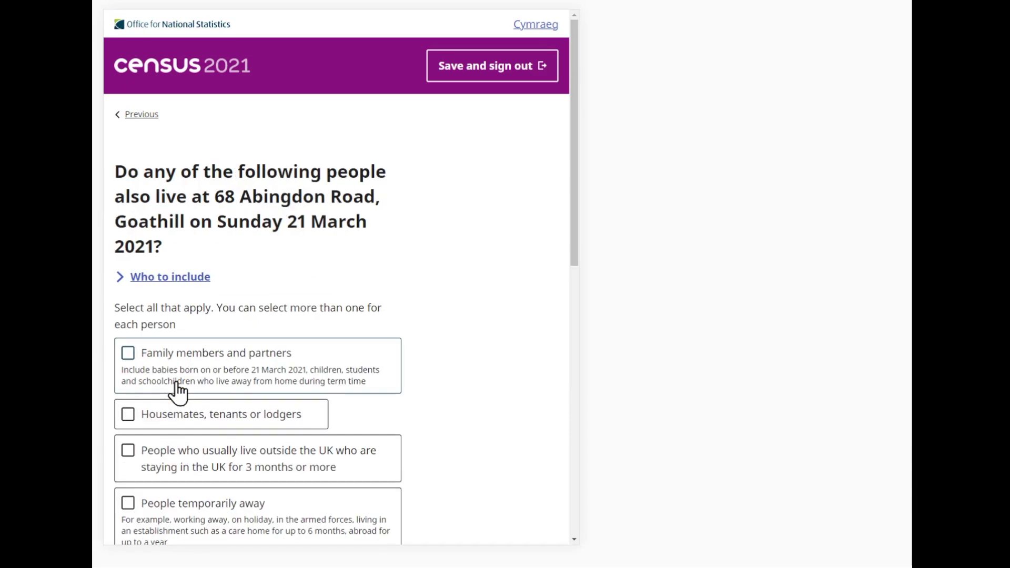
Select "Family members and partners" as the people who also live at the address and save the answer.
drag(574, 168, 568, 241)
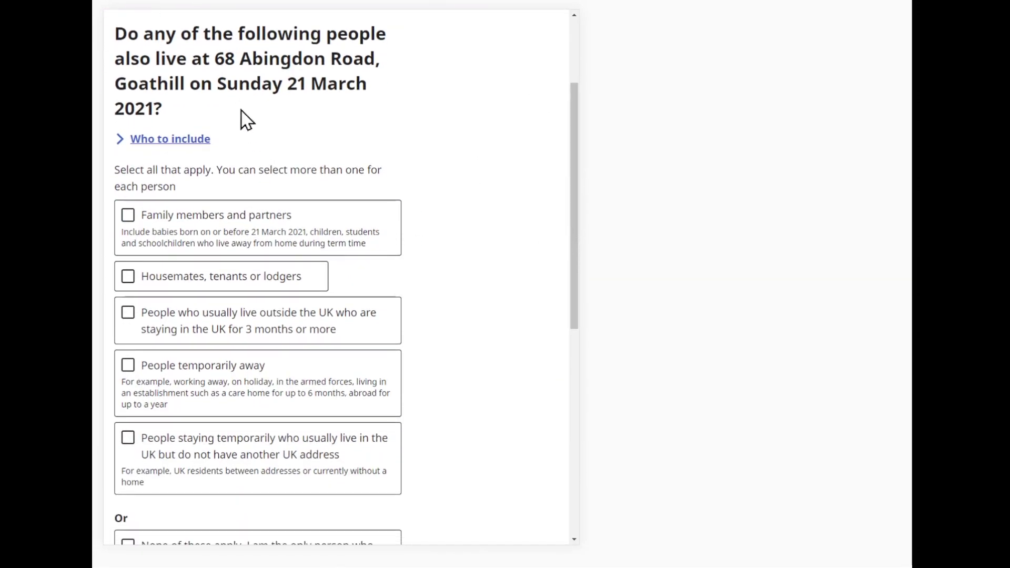
click(216, 222)
drag(572, 221, 575, 282)
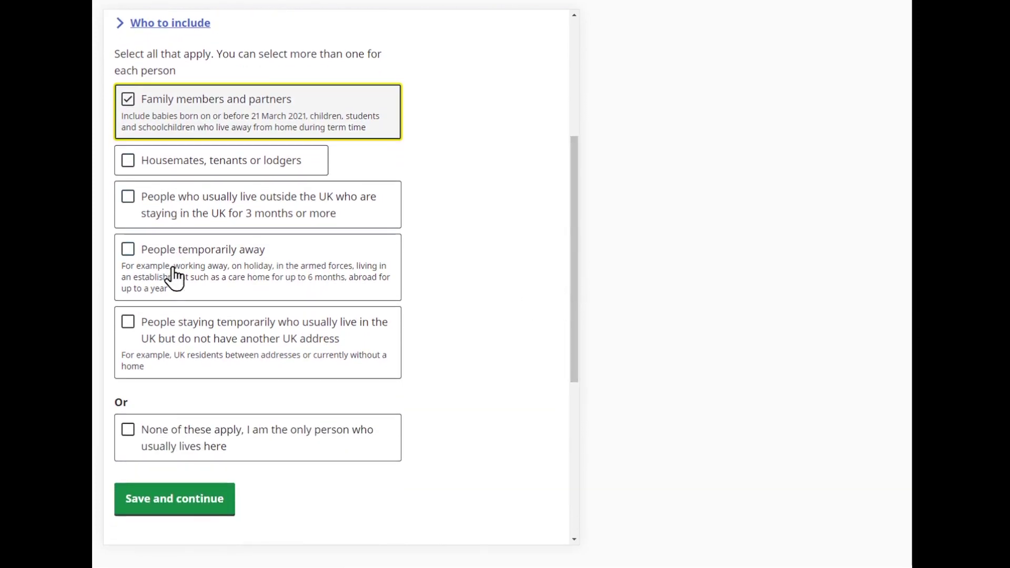
click(165, 497)
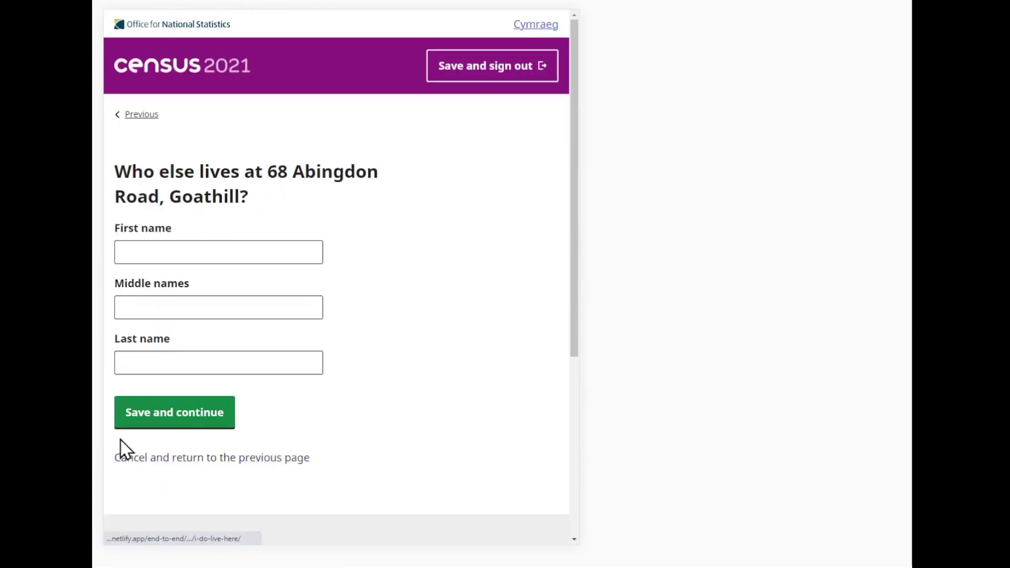
Enter the second resident's first, middle and last names and save them.
click(118, 252)
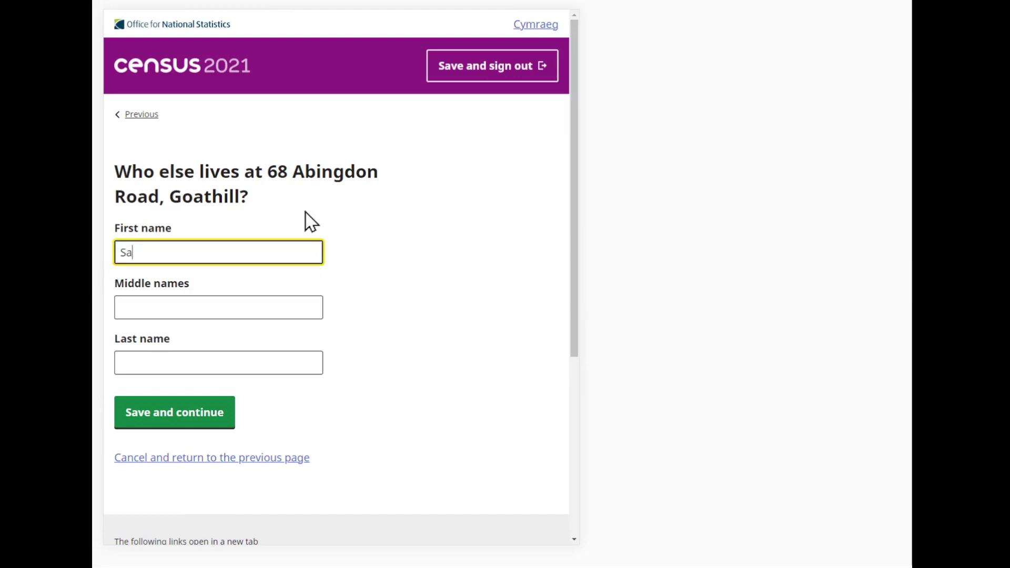
key(Tab)
text(Jane)
key(Tab)
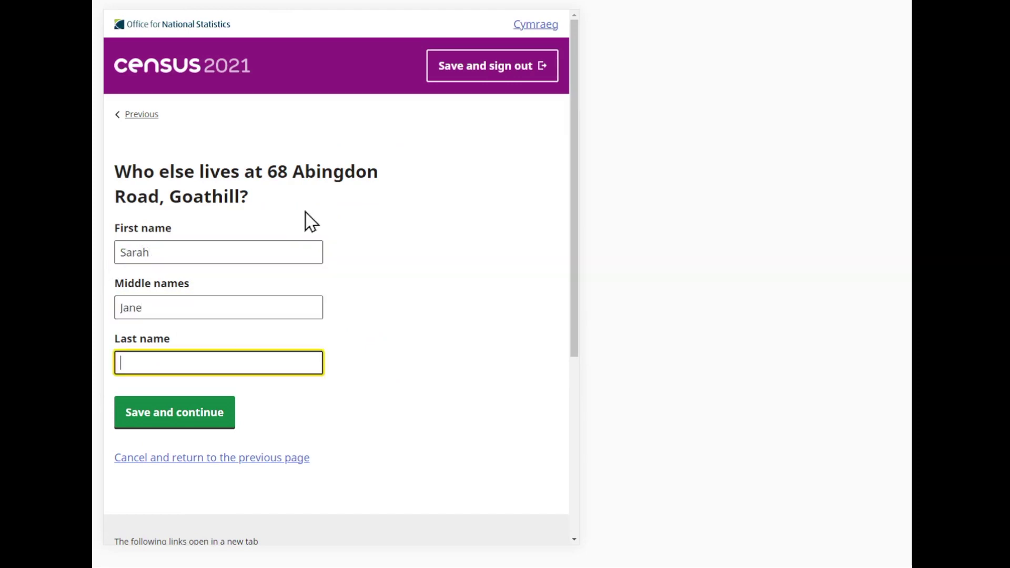
click(206, 400)
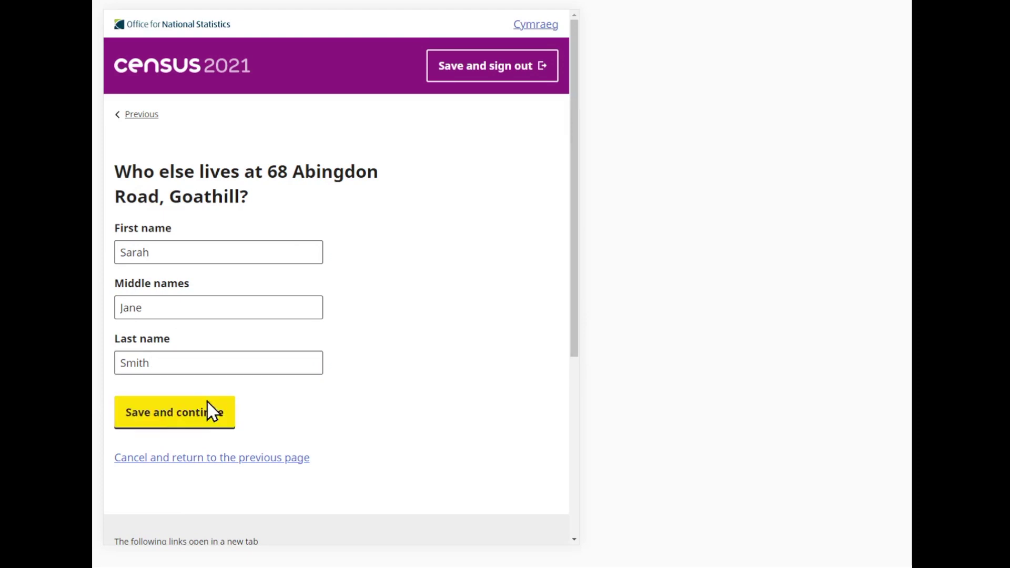
Choose to add another resident, then enter and save the third person's first, middle and last names.
click(205, 317)
click(189, 398)
click(194, 253)
key(Tab)
text(Ann)
key(Tab)
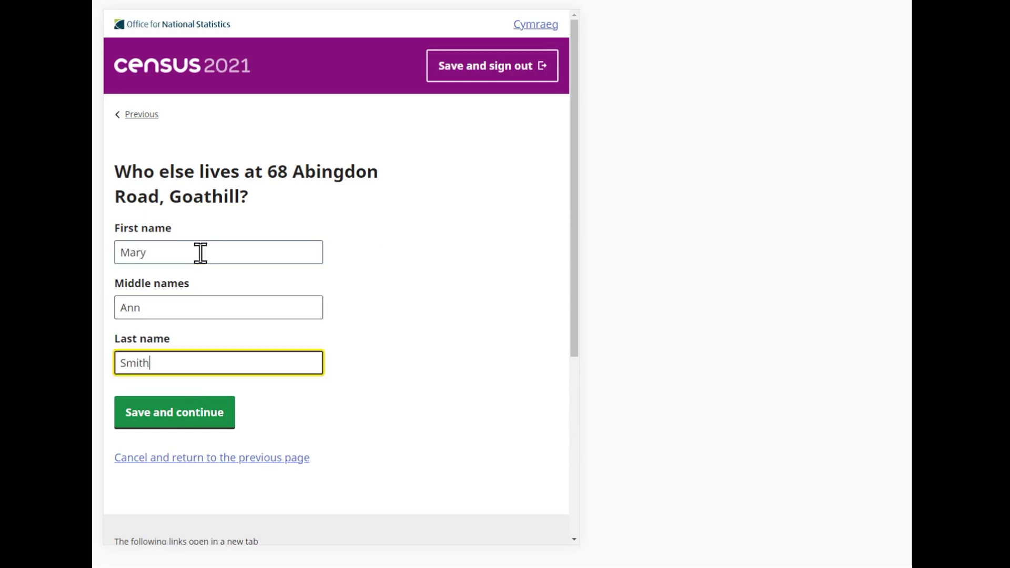
click(178, 415)
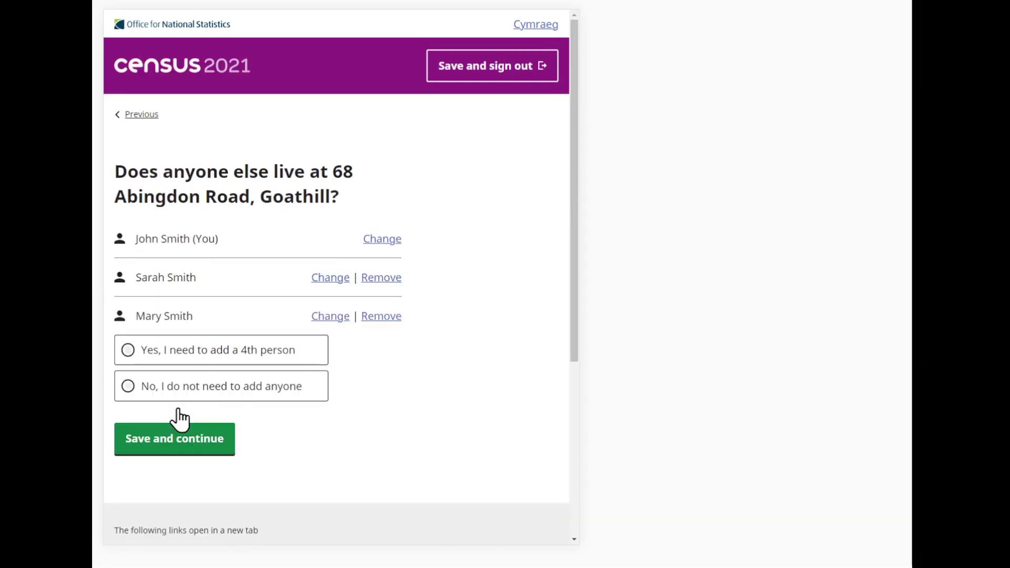
Answer that nobody else needs adding, and save the second resident's relationship to the householder as Husband or wife.
click(190, 395)
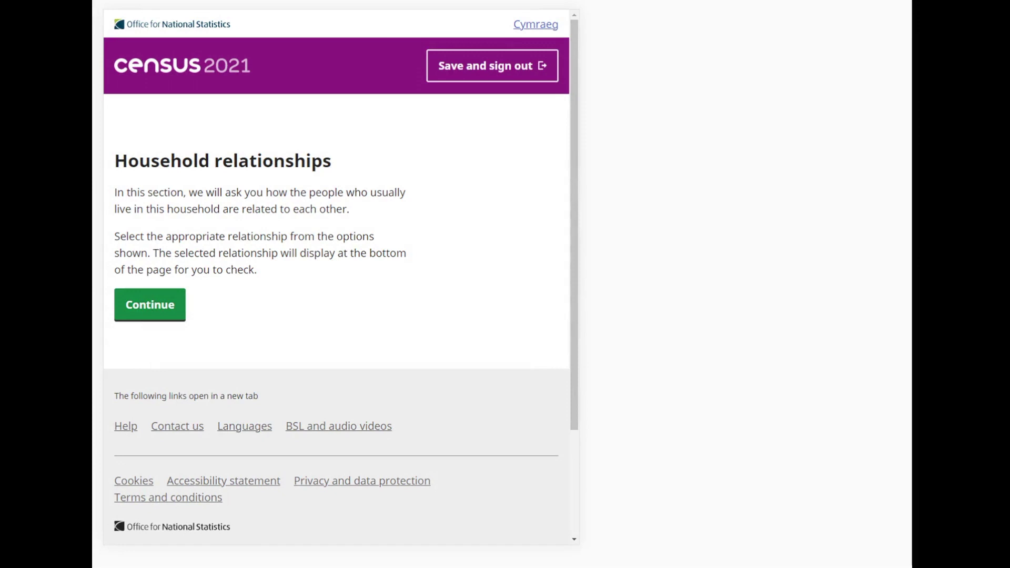
click(164, 315)
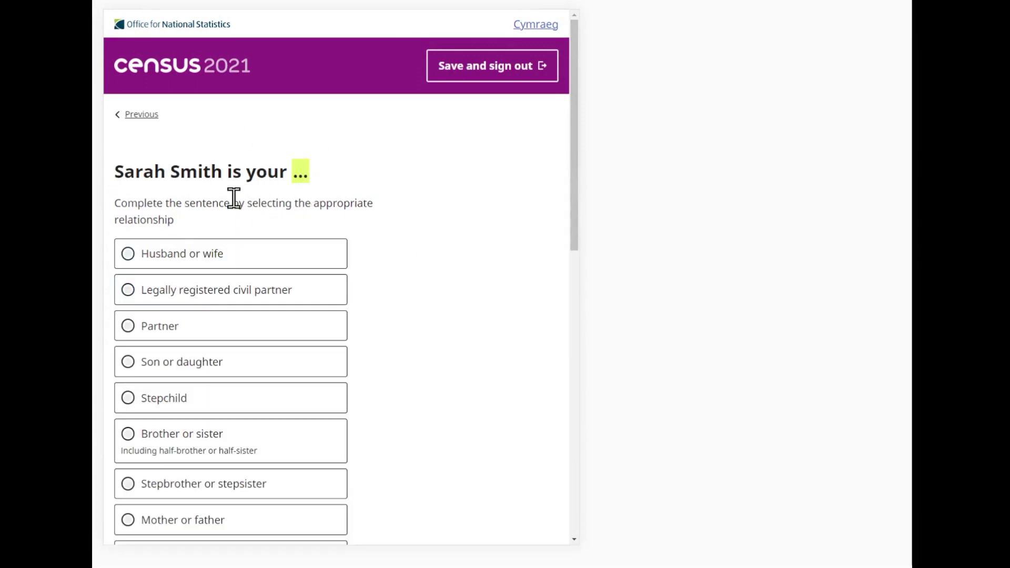
click(128, 255)
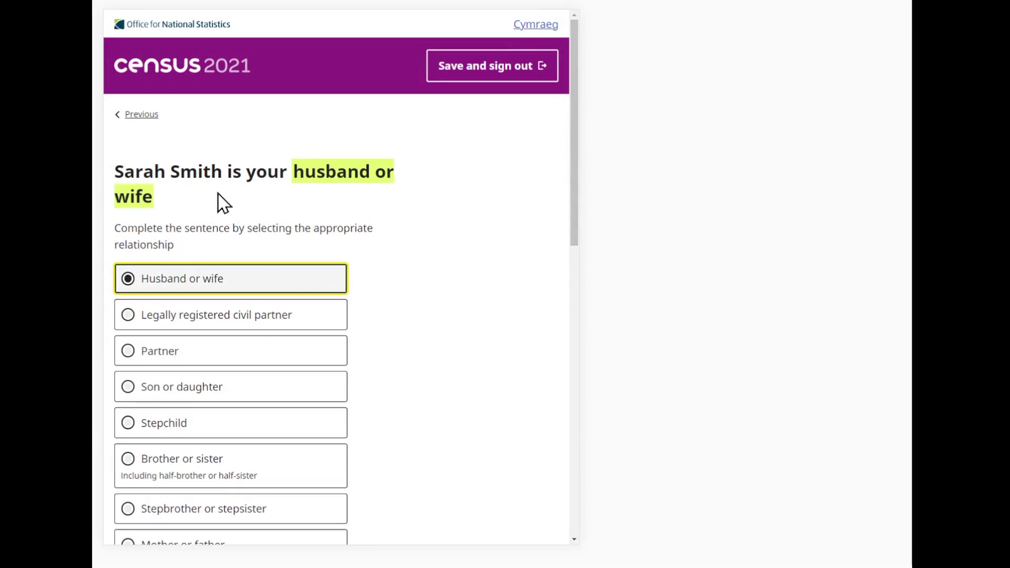
drag(574, 209, 579, 372)
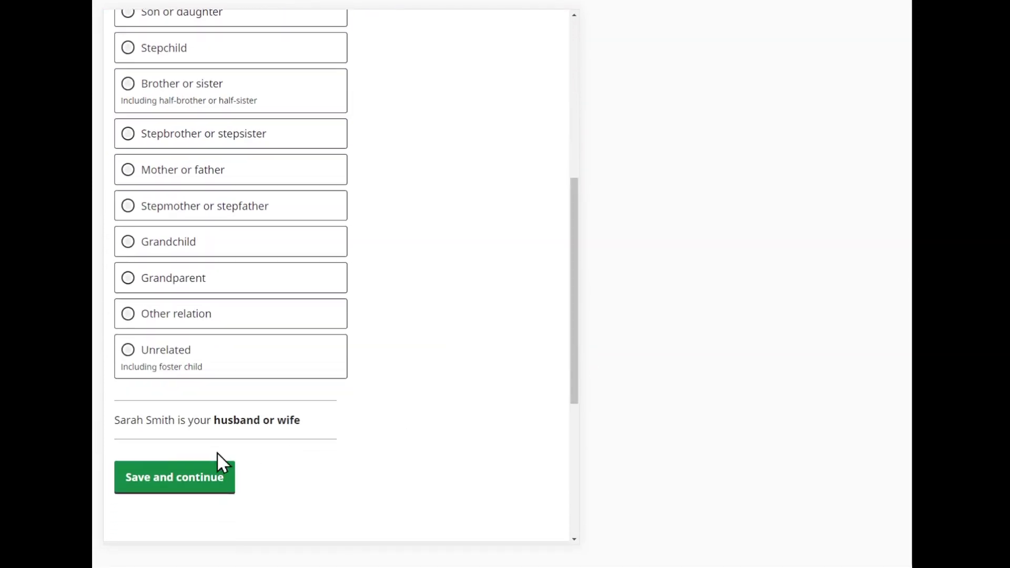
click(203, 477)
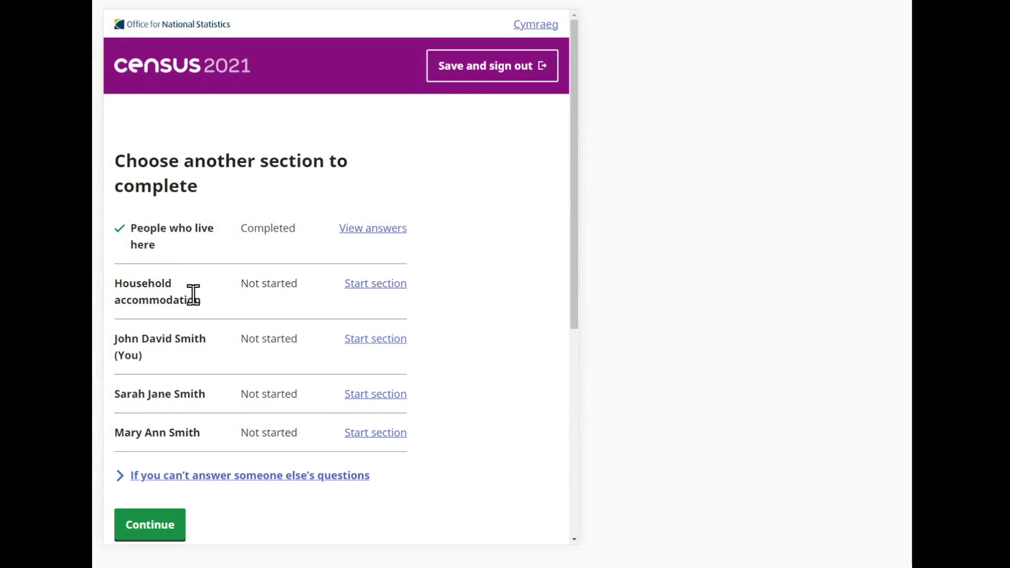
In the Household accommodation section, record a whole house or bungalow, Detached, and answer Yes to all rooms being behind the household's own door.
click(370, 284)
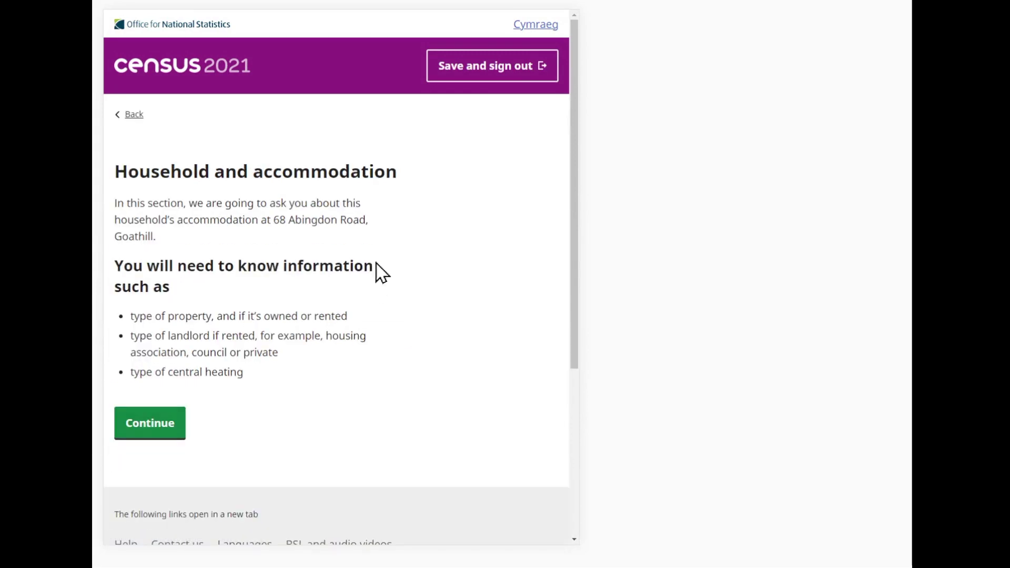
click(153, 429)
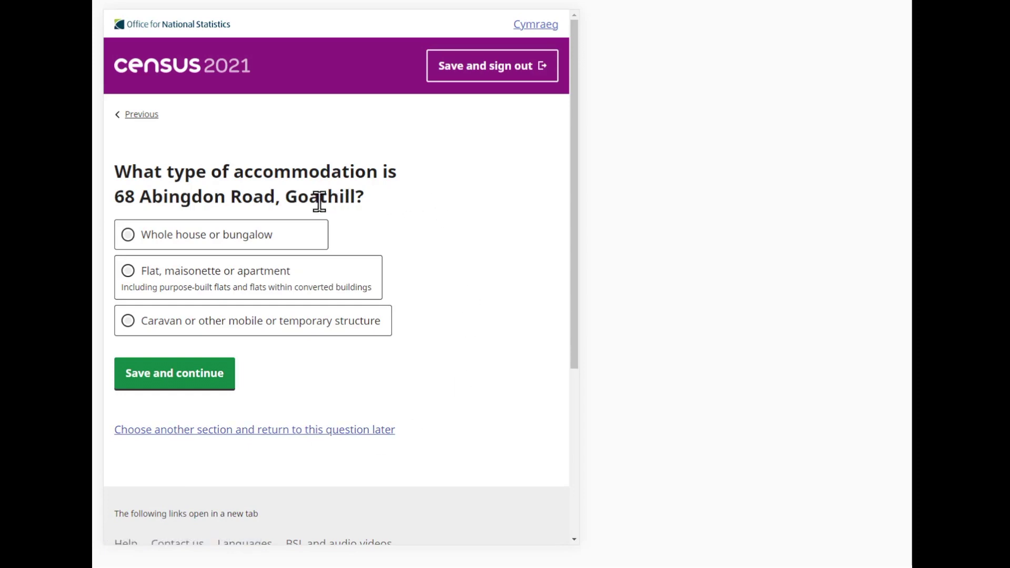
click(289, 238)
click(220, 374)
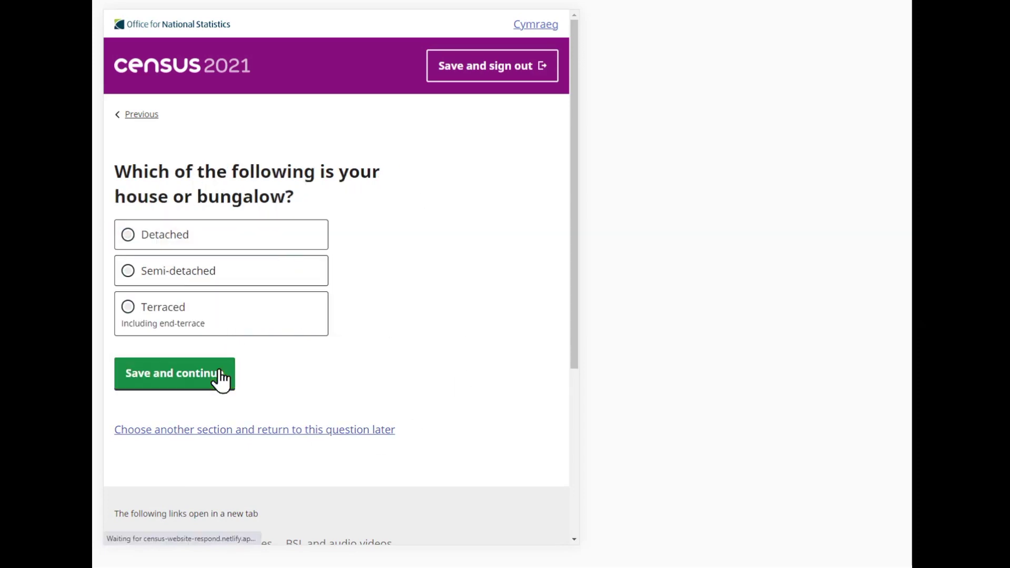
click(228, 237)
click(213, 375)
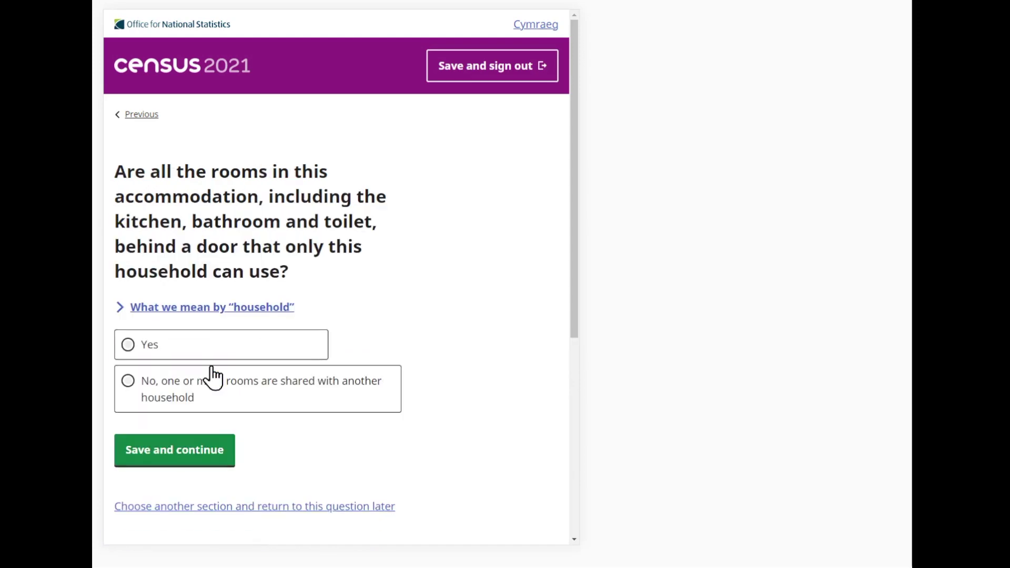
click(196, 352)
click(179, 451)
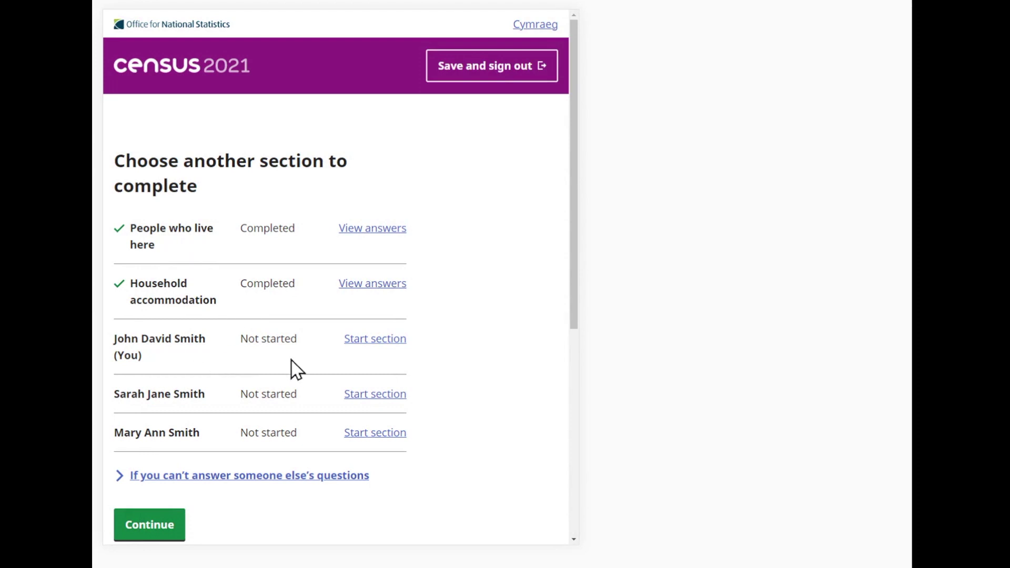
Start the householder's individual section and answer "Yes, I am" to confirm being that person.
click(370, 347)
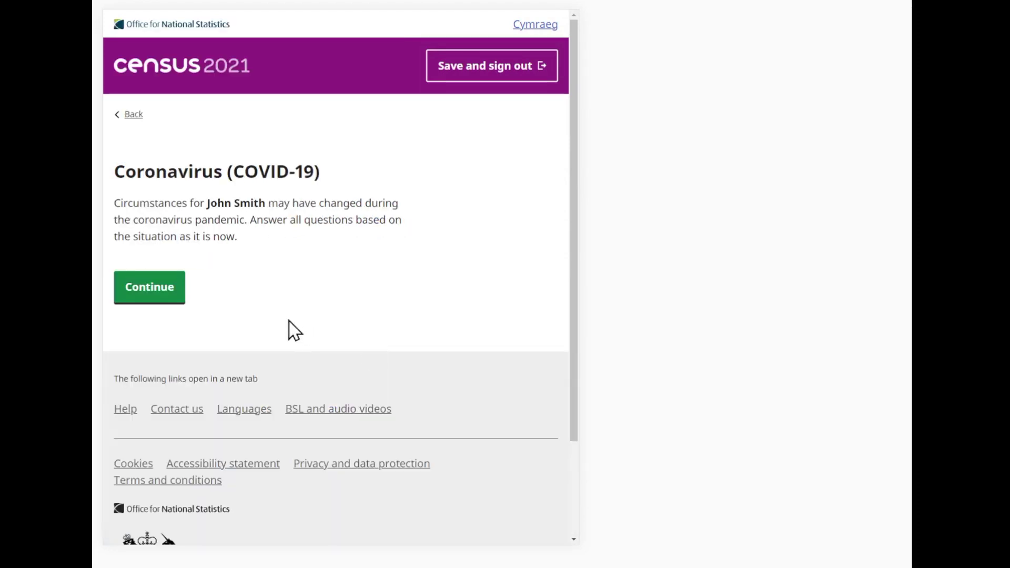
click(171, 290)
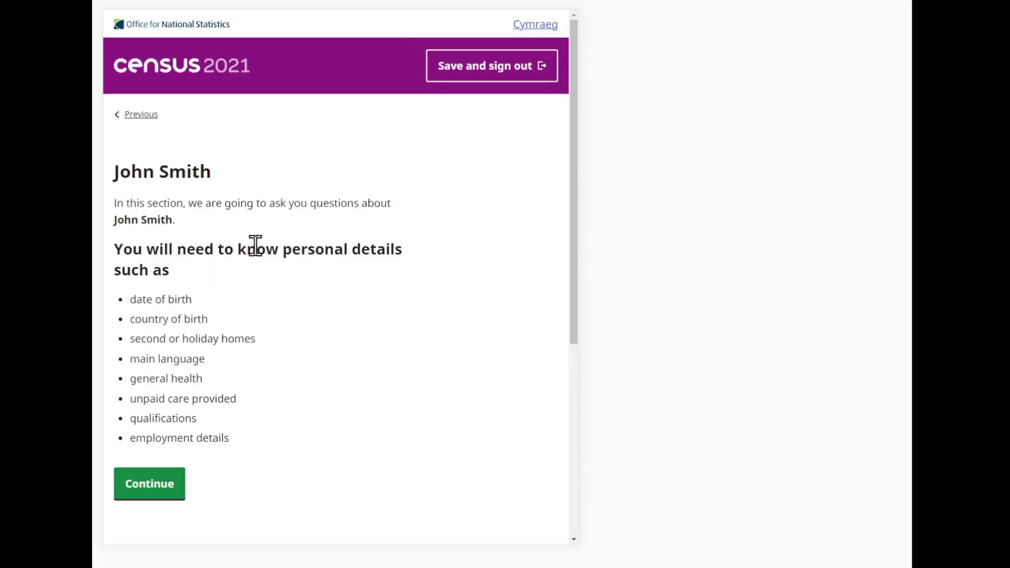
click(176, 489)
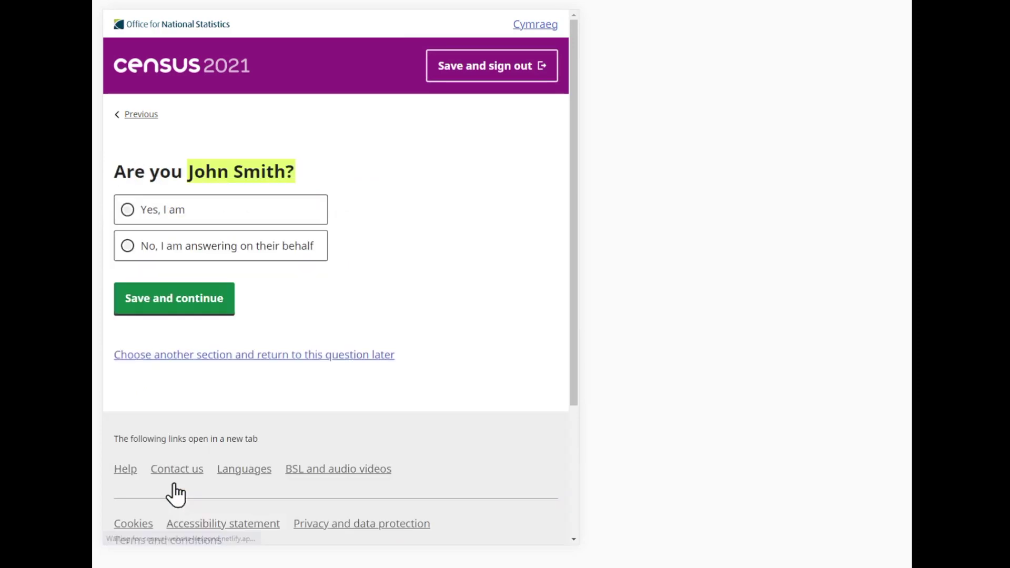
click(253, 226)
click(218, 310)
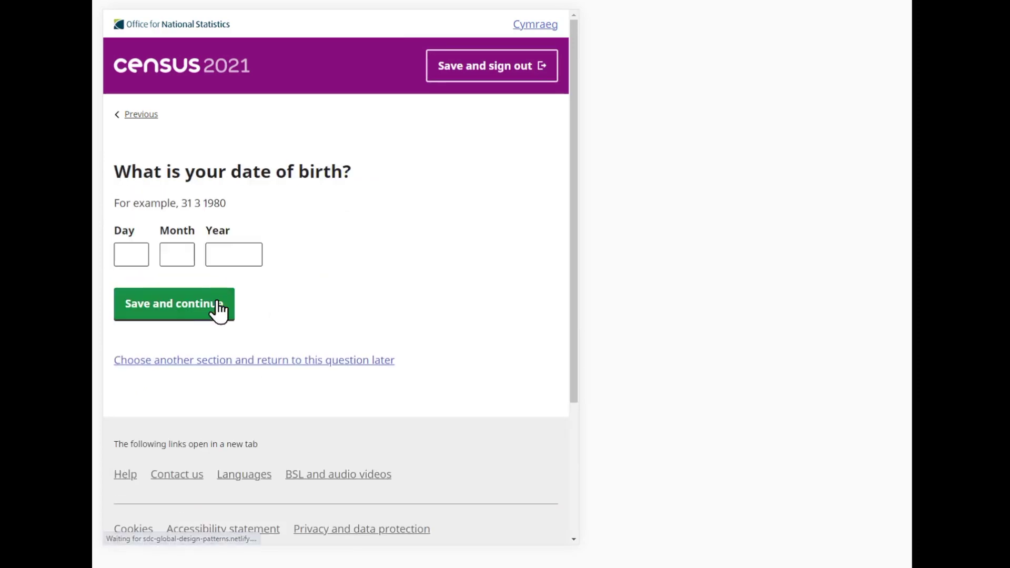
Fill in the day, month and year of the householder's date of birth.
click(141, 255)
text(12)
key(Tab)
key(Tab)
text(1980)
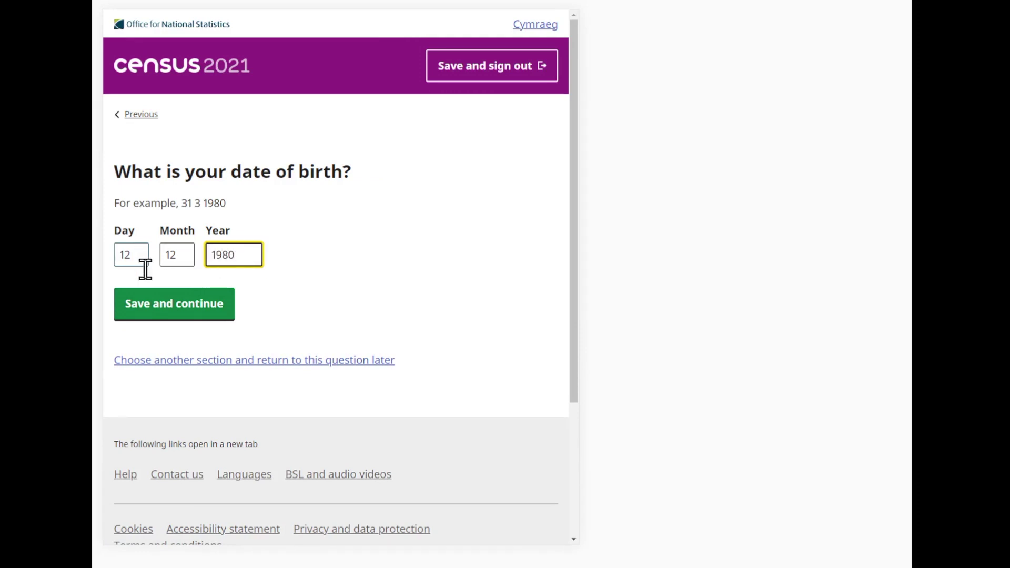
Save the householder's date of birth, confirm it, and answer Male to the question about sex.
click(153, 309)
click(144, 243)
click(204, 336)
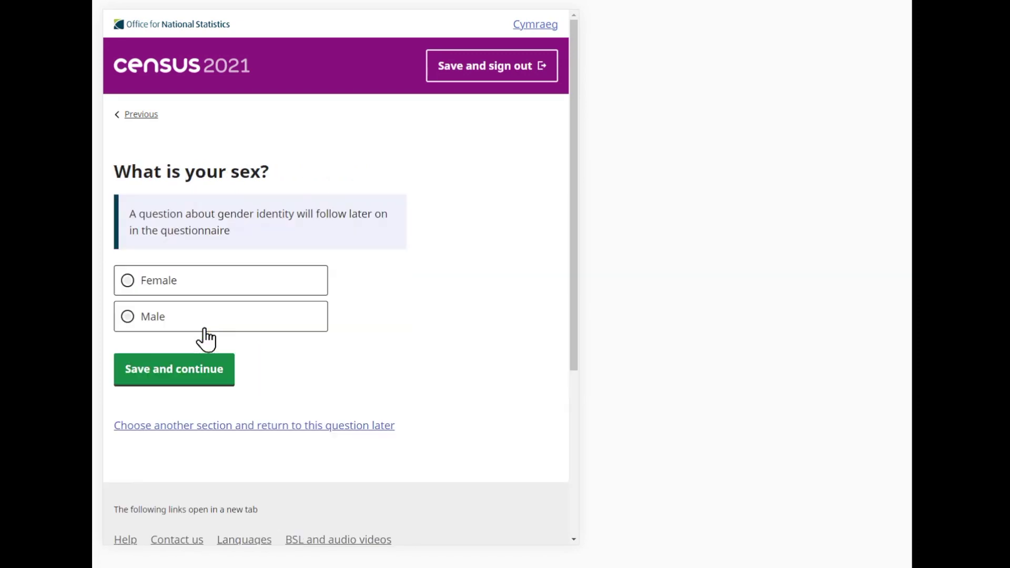
click(182, 329)
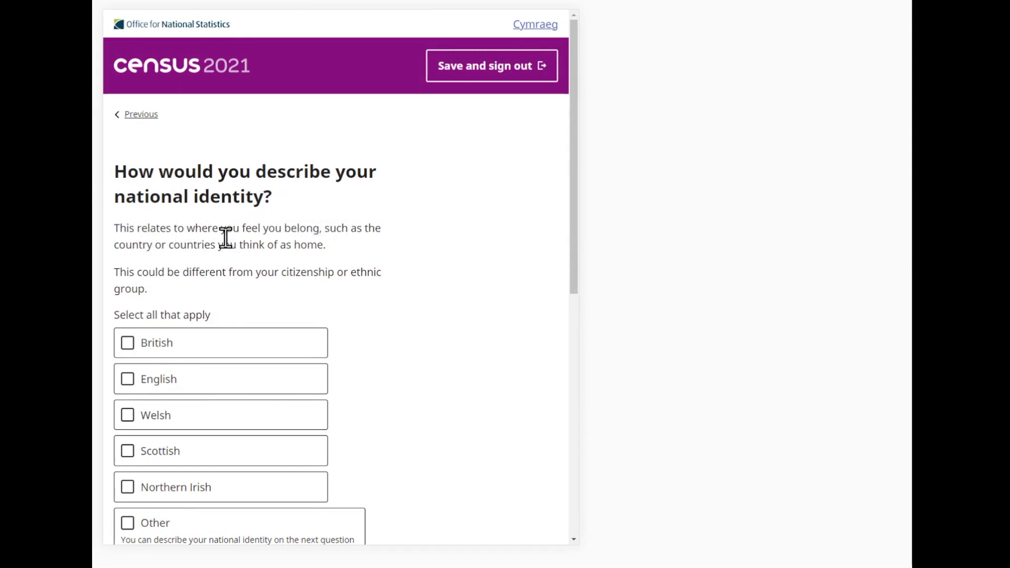
Select British and Other as the householder's national identity and save the answer.
scroll(151, 277, down, 1)
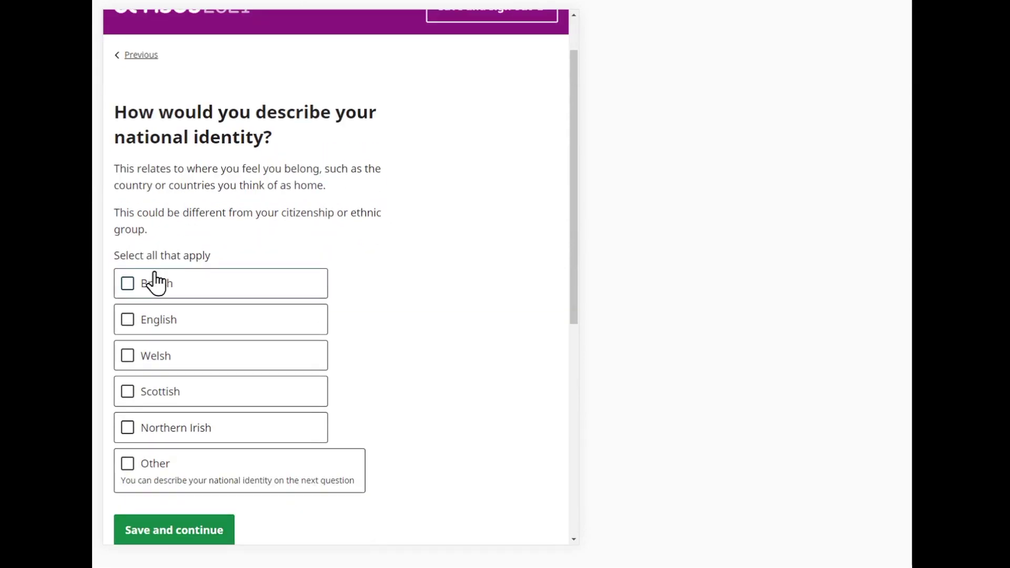
drag(574, 199, 569, 231)
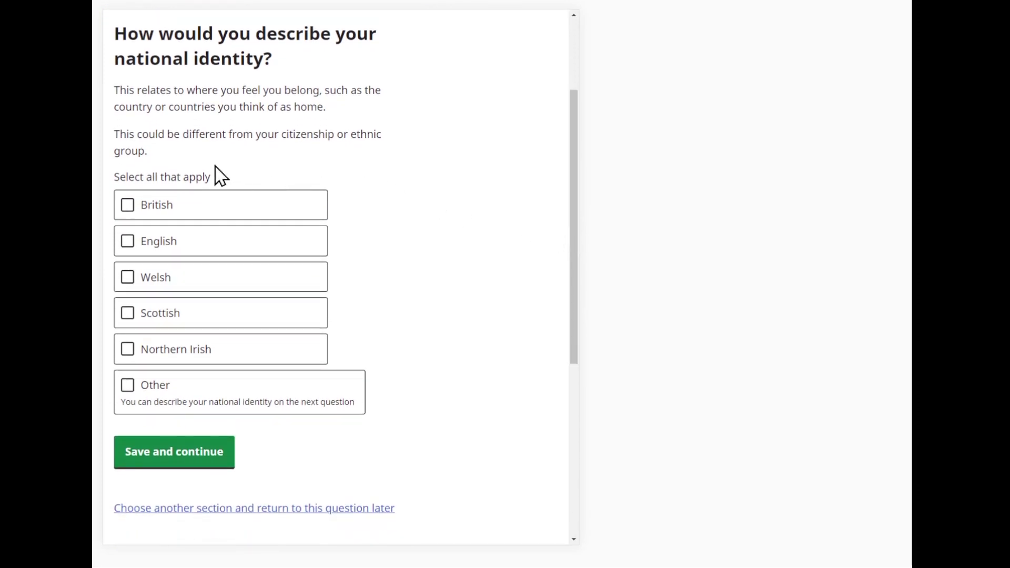
click(129, 213)
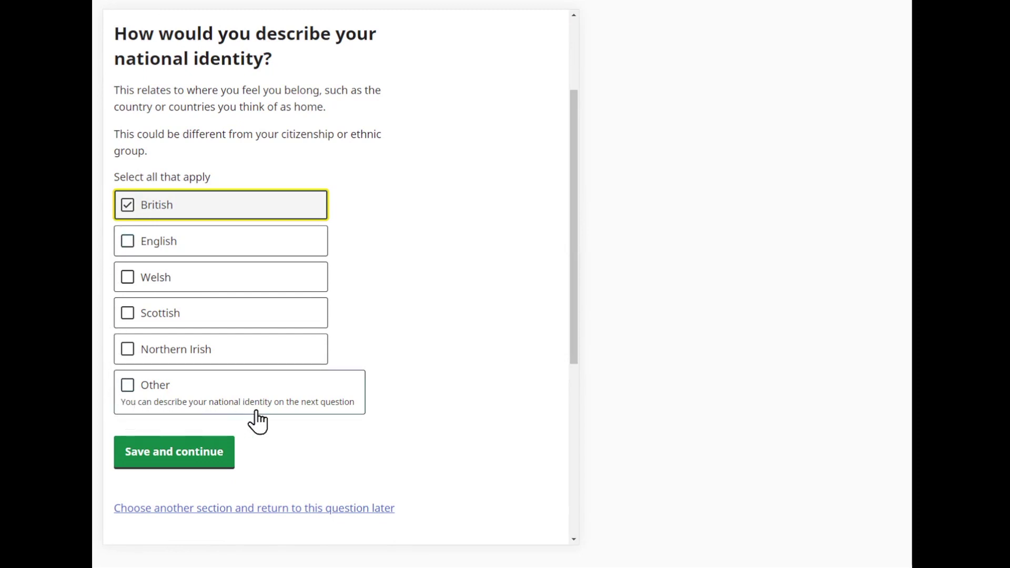
click(127, 398)
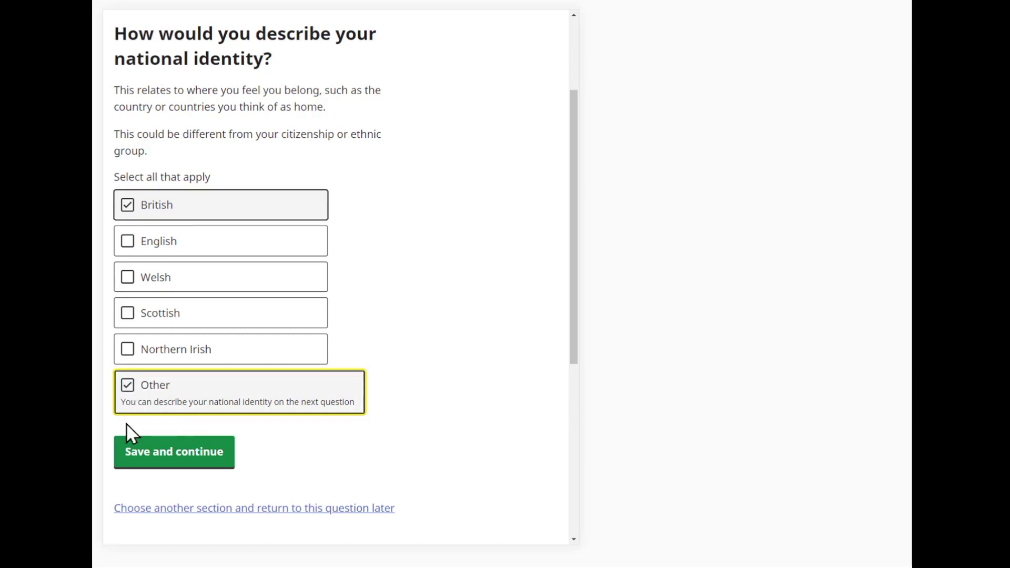
click(175, 458)
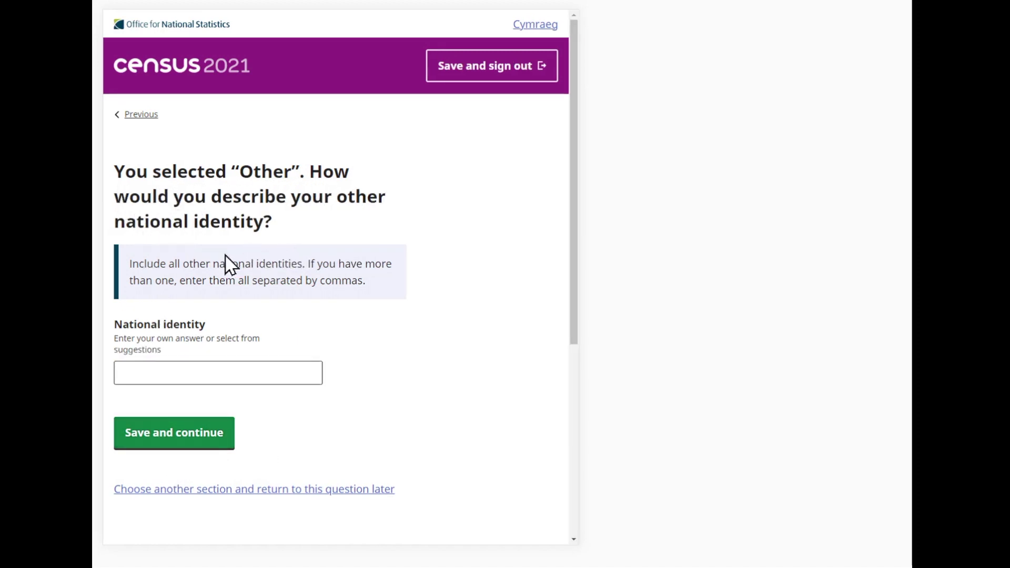
Record the householder's other national identity as Polish from the suggestions and save it.
click(140, 373)
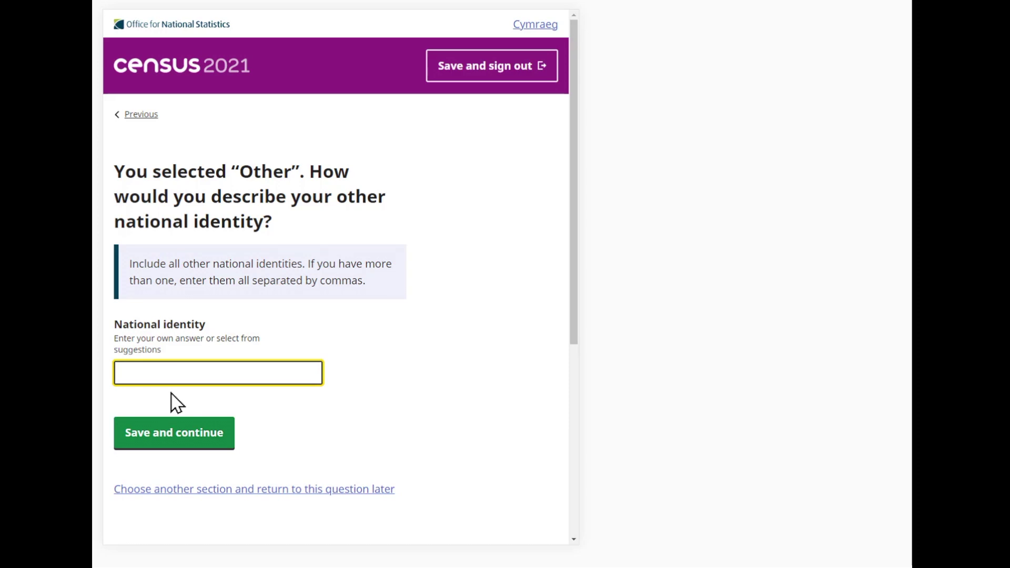
text(Pol)
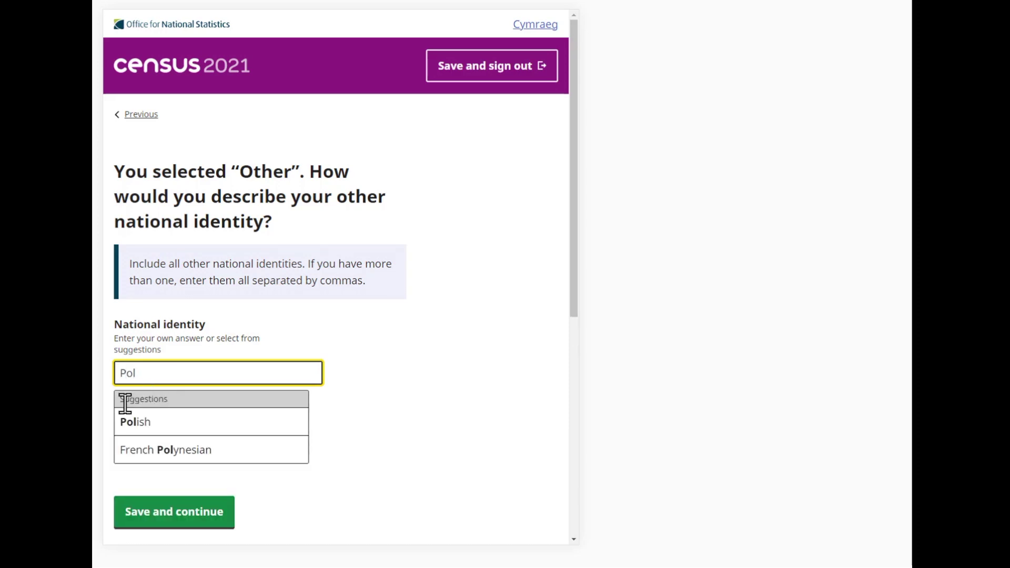
click(140, 434)
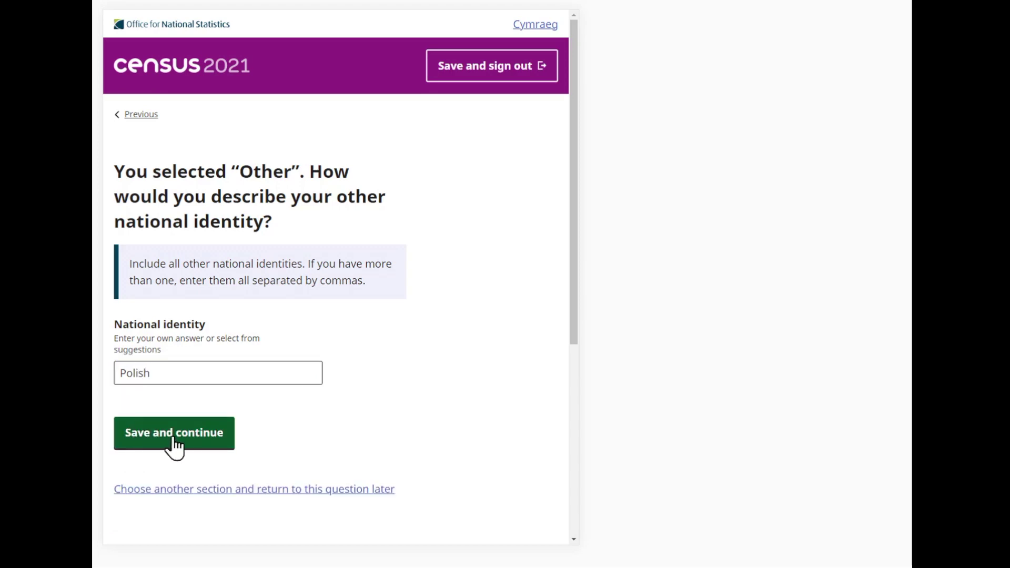
click(174, 447)
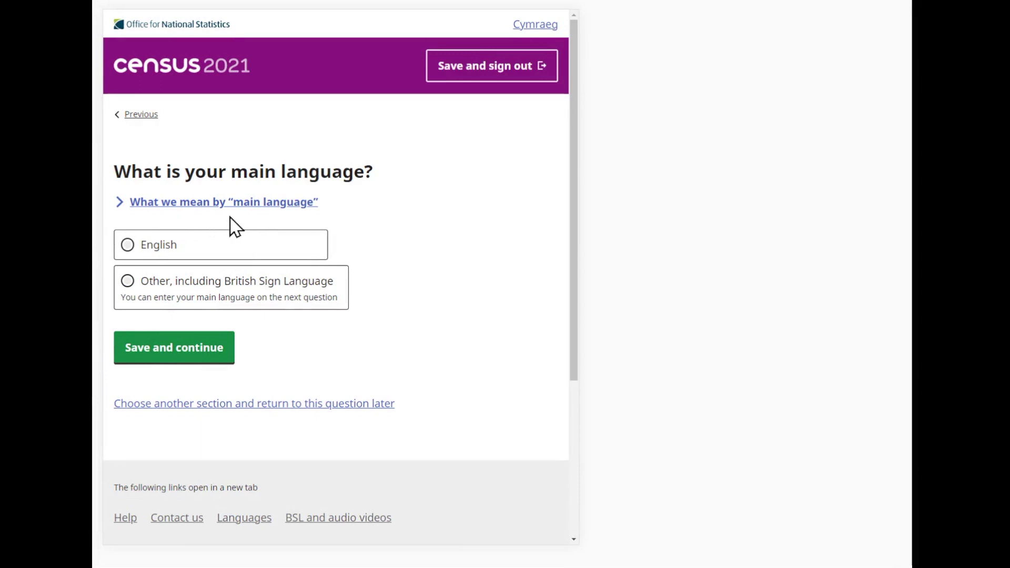
Consult and hide the guidance on "main language", and answer "Other, including British Sign Language" for the householder.
click(259, 210)
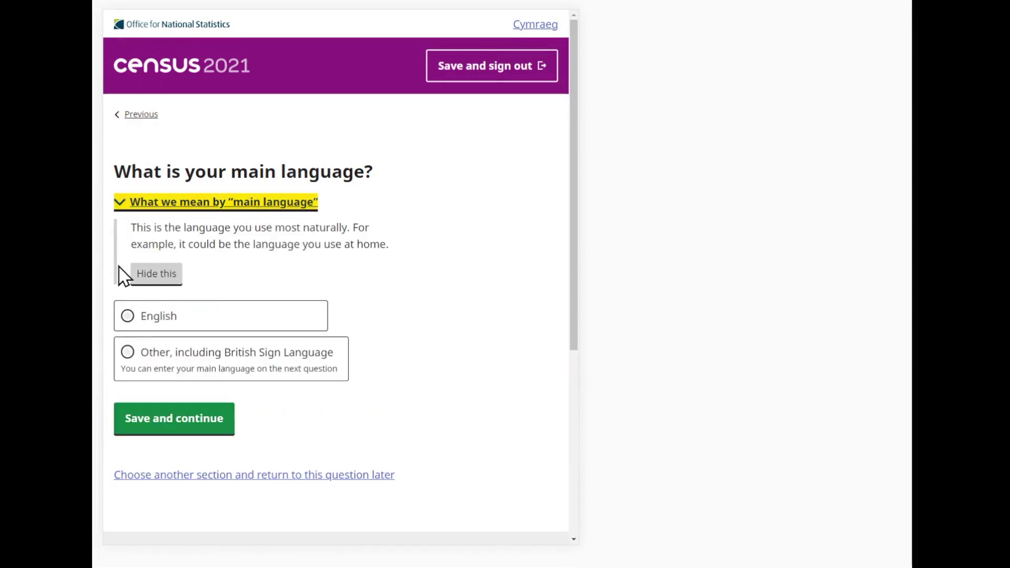
click(159, 284)
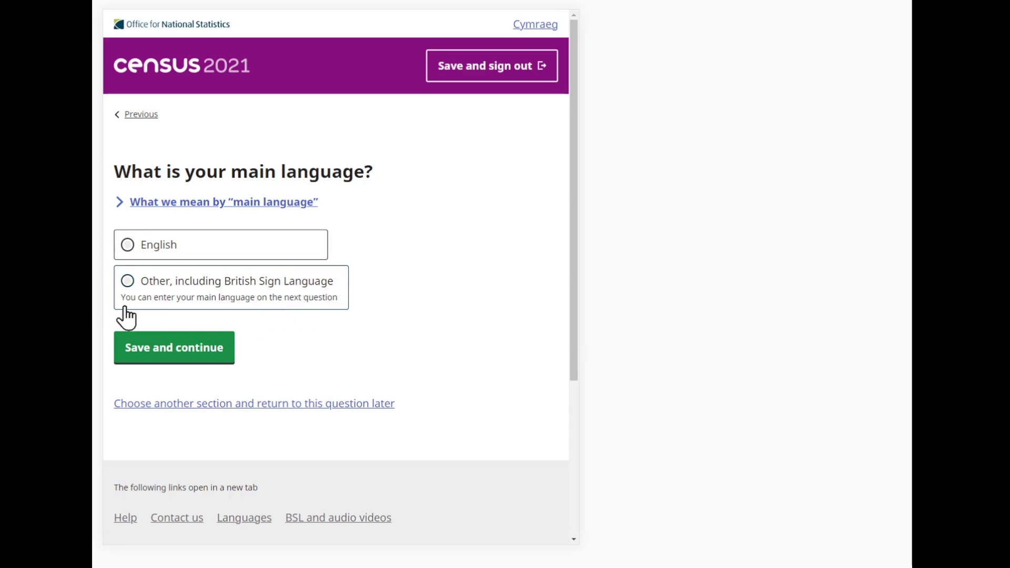
click(127, 284)
click(178, 357)
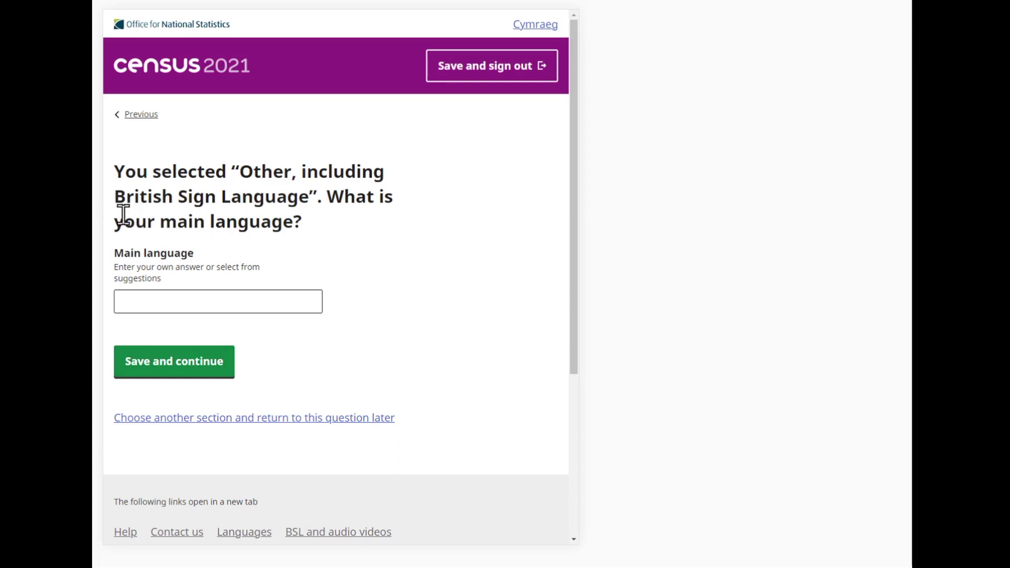
Specify British Sign Language as the householder's main language from the suggestions and save it.
click(142, 302)
text(Bri)
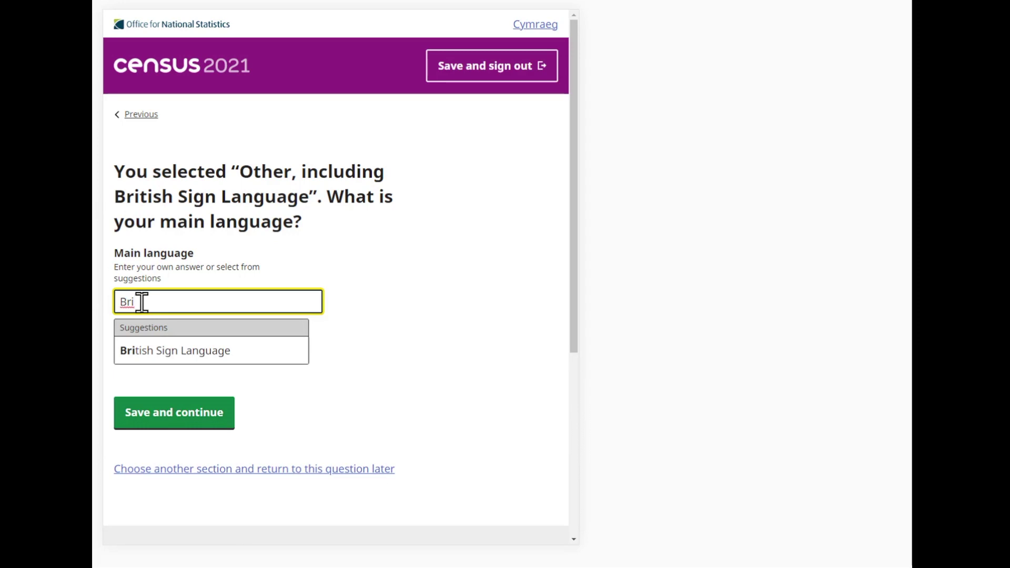
click(152, 358)
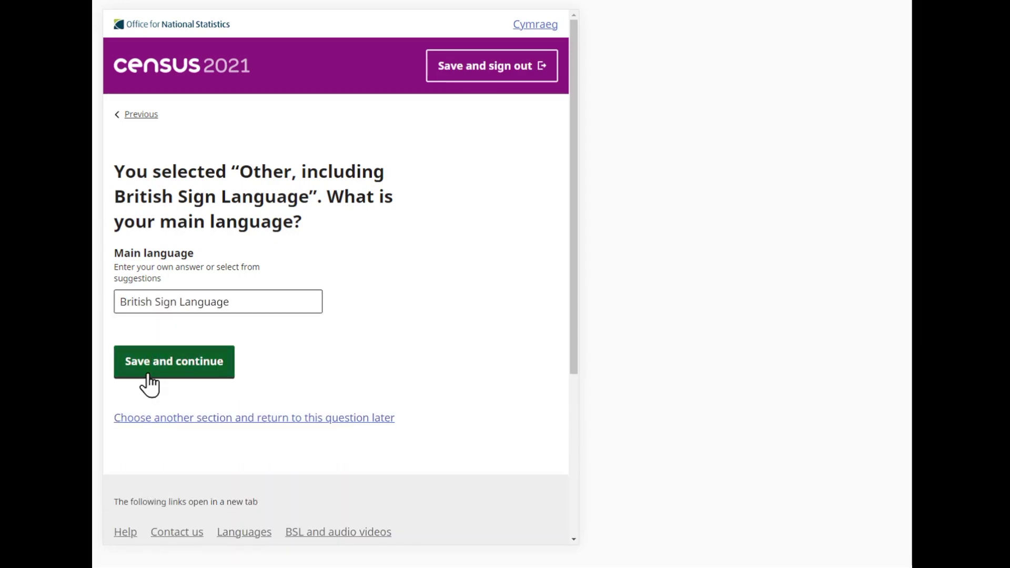
click(149, 374)
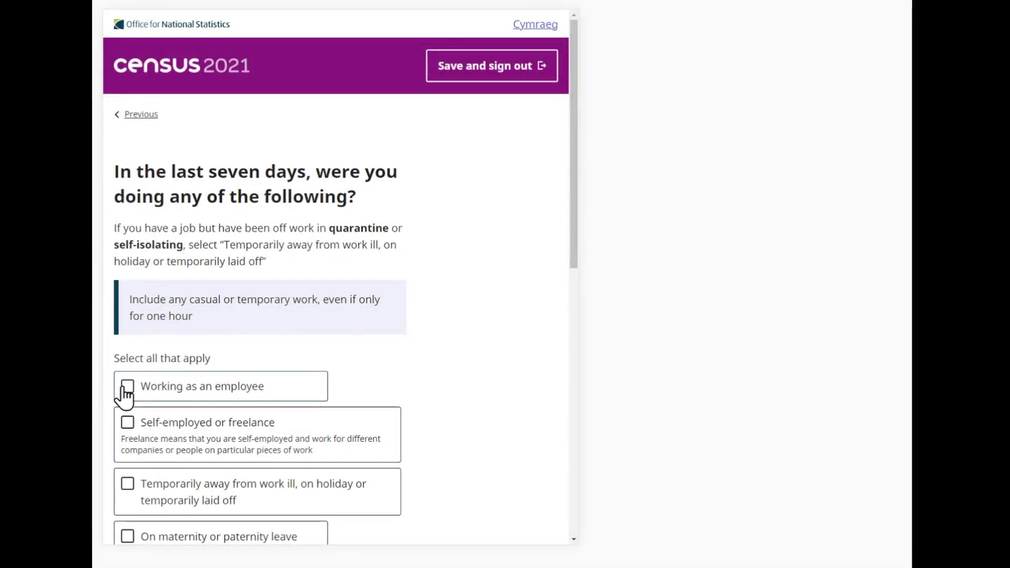
Record "Working as an employee" for the last seven days and save Employee as the main job's employment status.
click(128, 389)
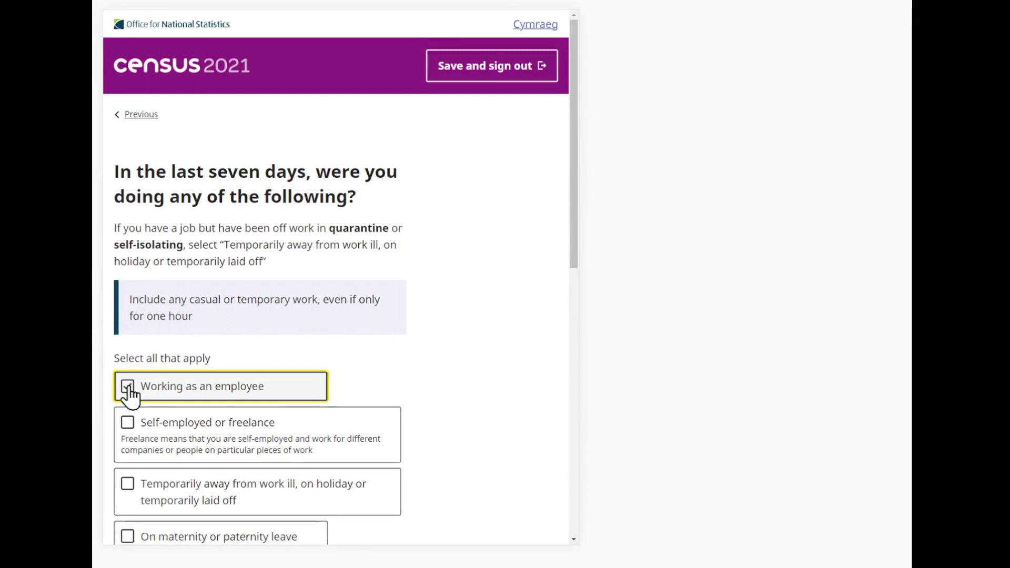
drag(574, 232, 563, 357)
click(225, 427)
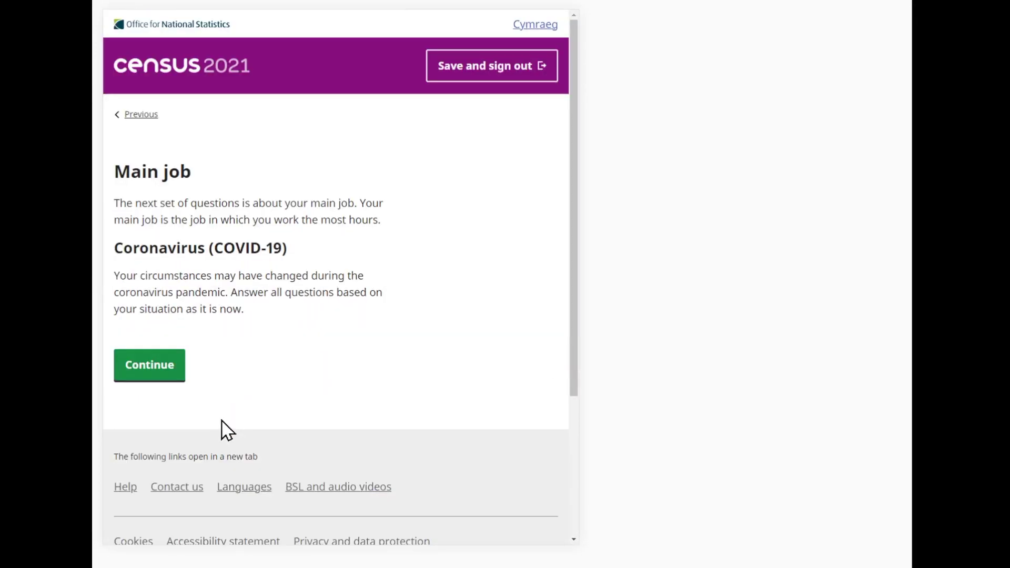
click(150, 363)
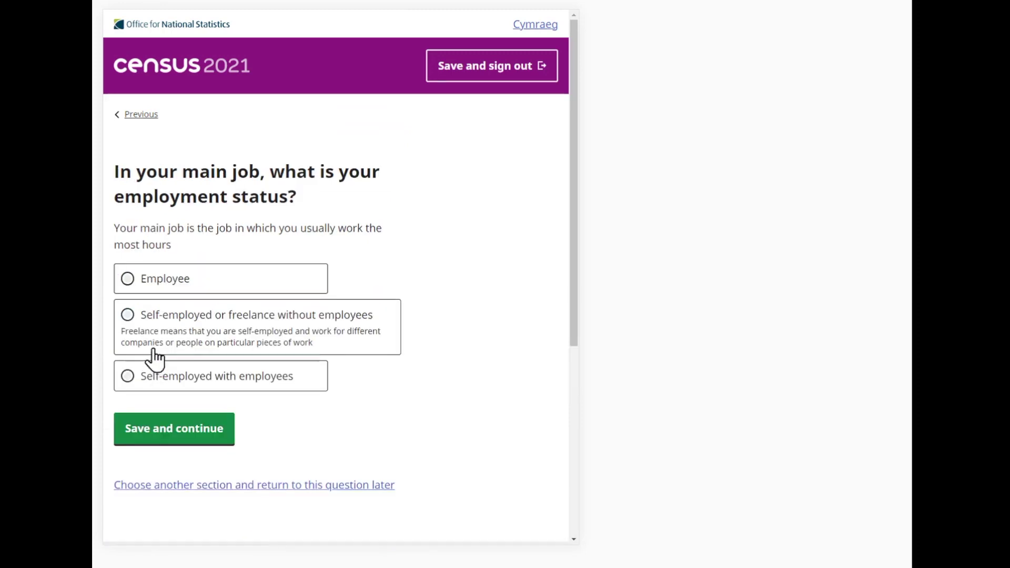
click(163, 284)
click(153, 429)
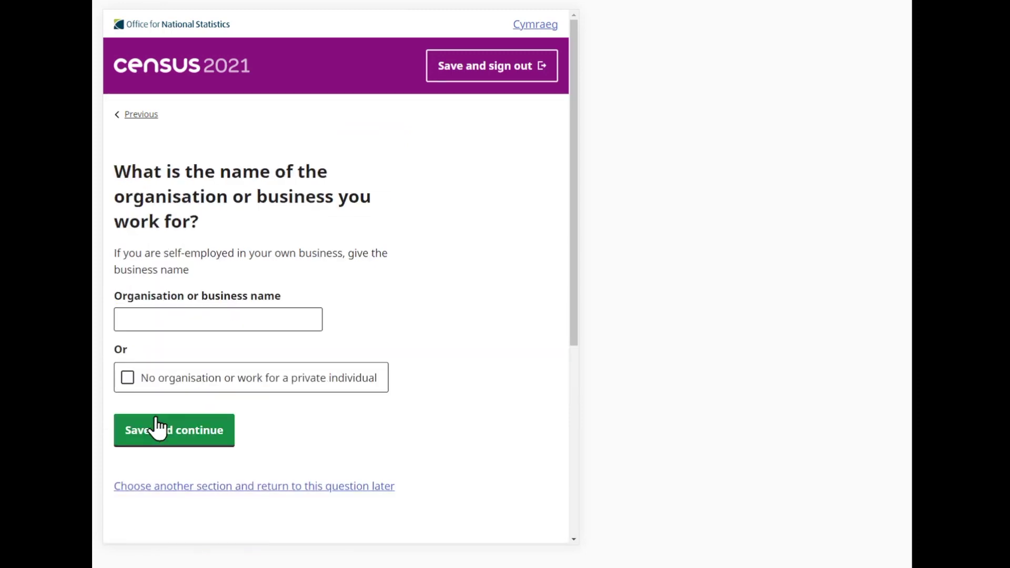
Enter Acme Sales Ltd as the employer's organisation name and Sales Manager as the full job title.
click(178, 320)
text(Acme Sales Ltd)
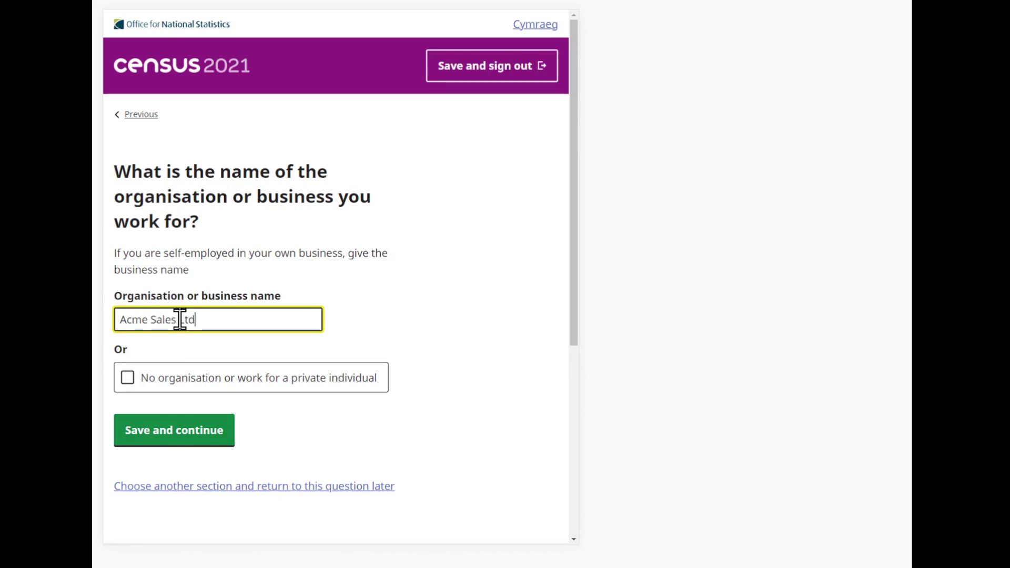
click(169, 443)
click(197, 286)
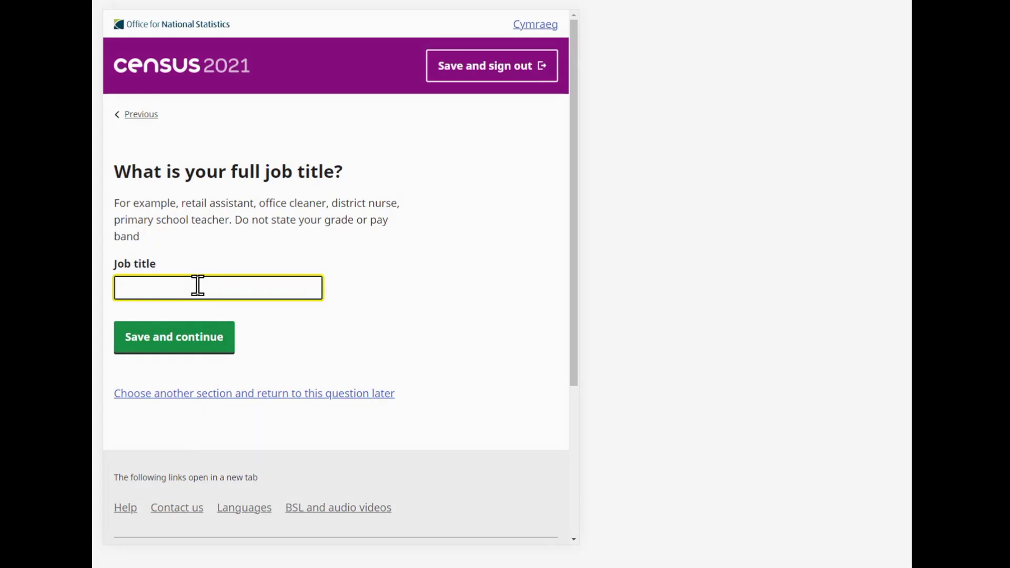
text(Sales Manager)
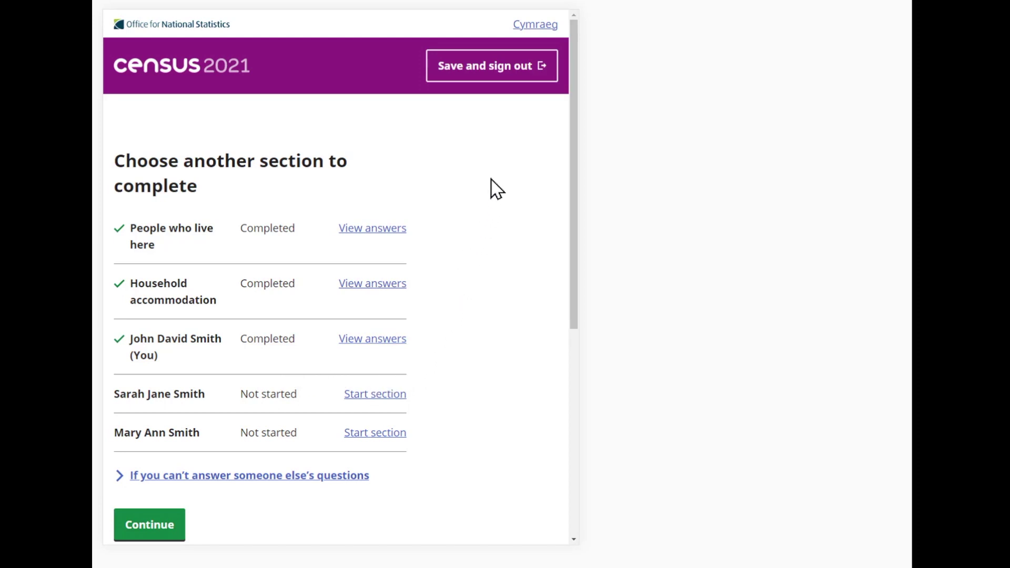
Save the questionnaire progress, sign out, and go back to the page for accessing the census.
click(495, 80)
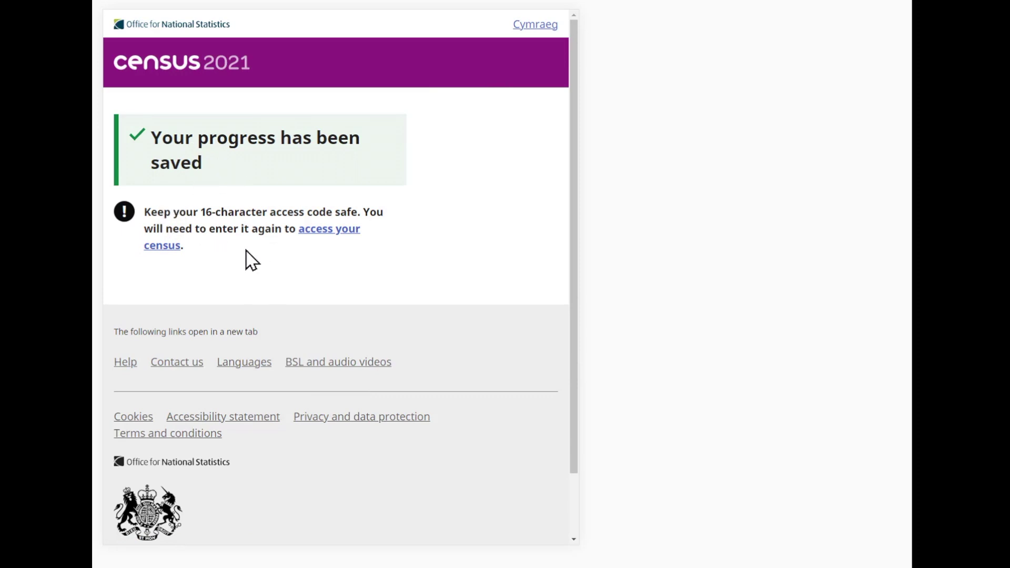
click(323, 231)
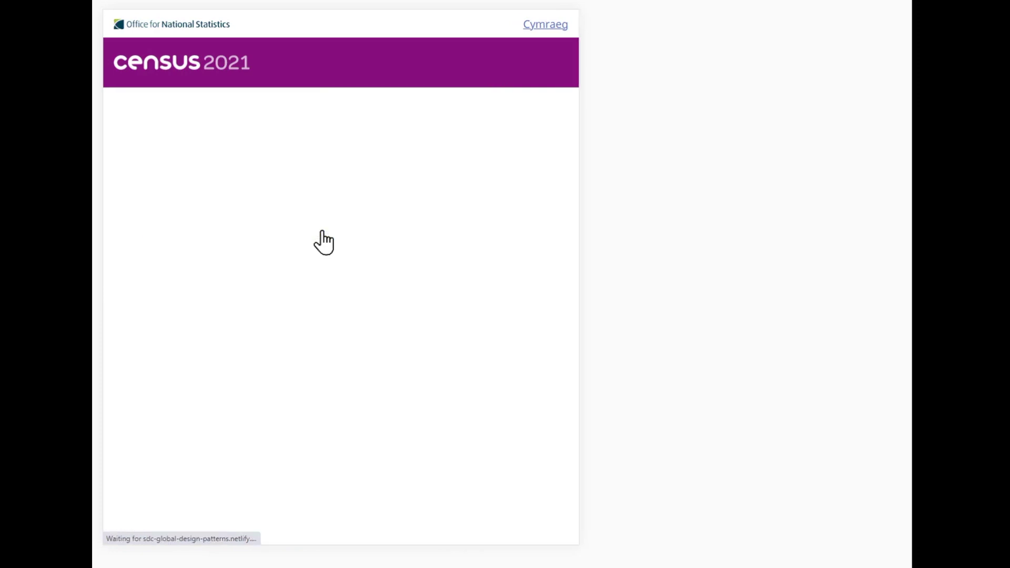
Enter the 16-character access code to reopen the census and confirm that the displayed address is correct.
click(280, 263)
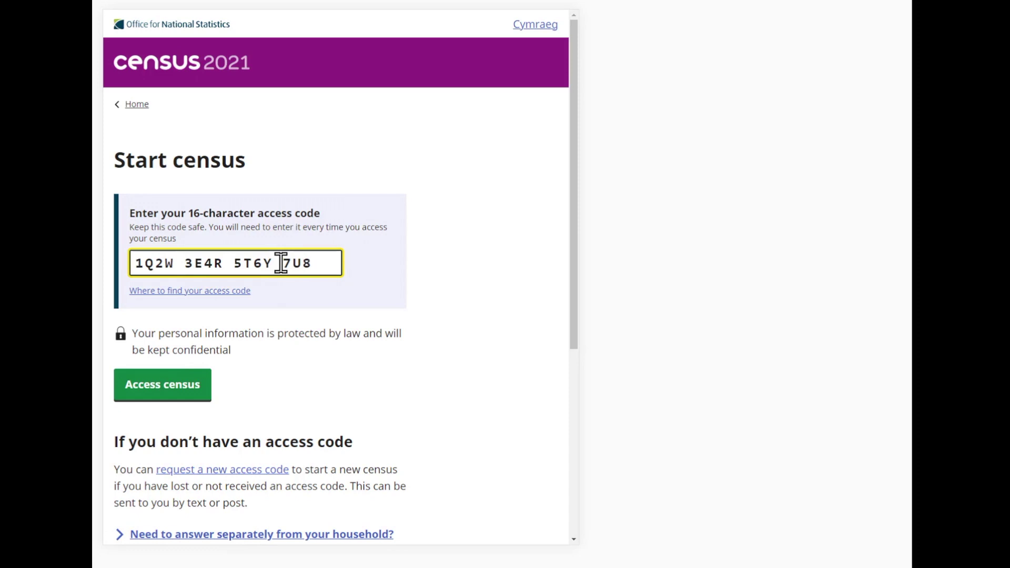
click(179, 388)
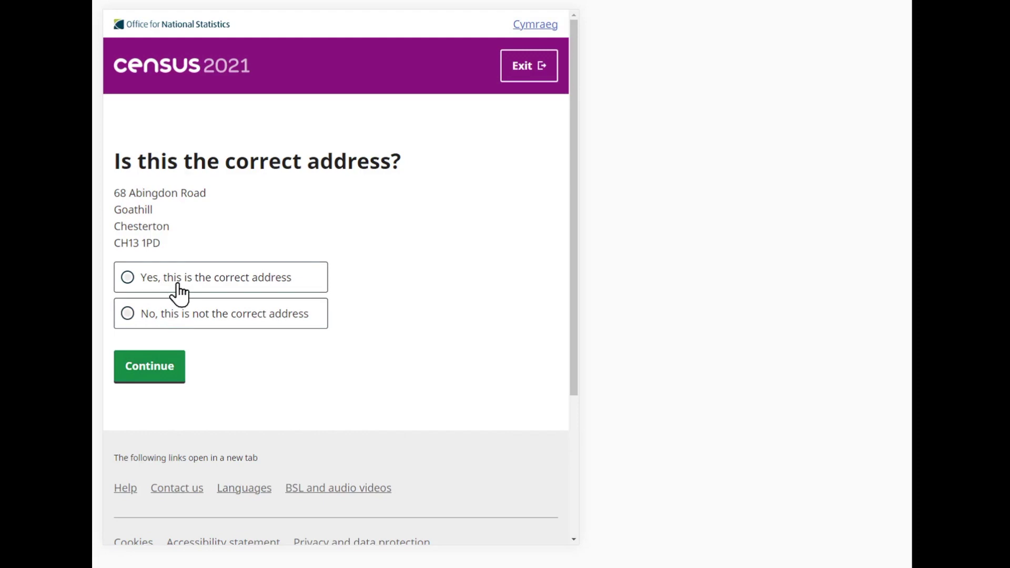
click(178, 293)
click(168, 377)
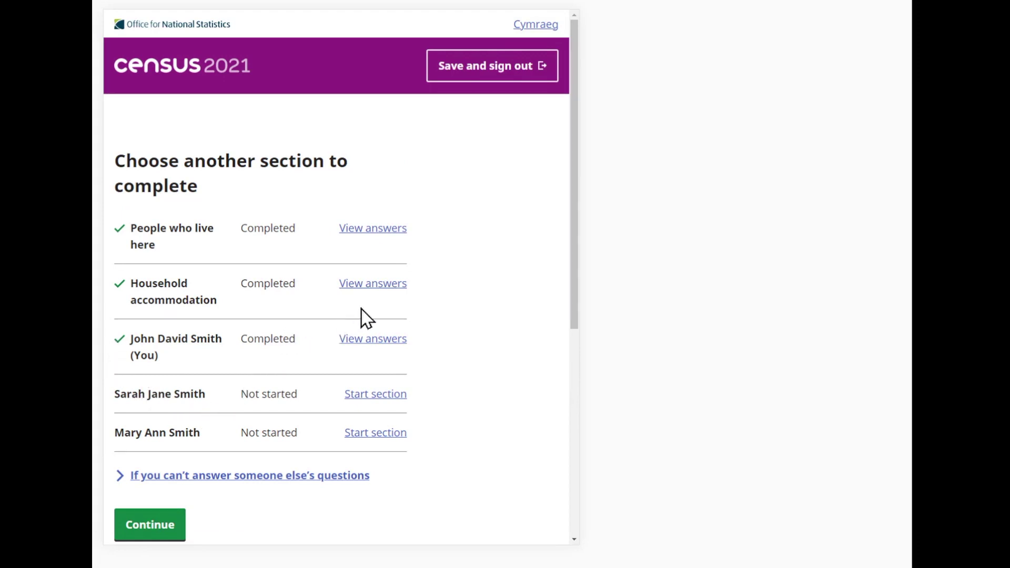
Review the saved Household accommodation answers through to the end and return to the section list.
click(391, 299)
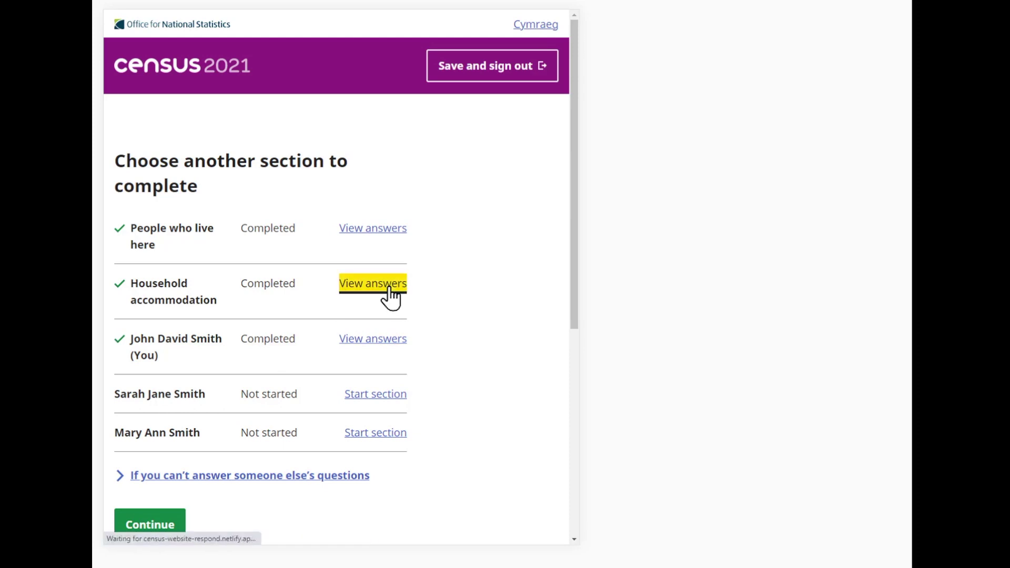
drag(575, 210, 551, 460)
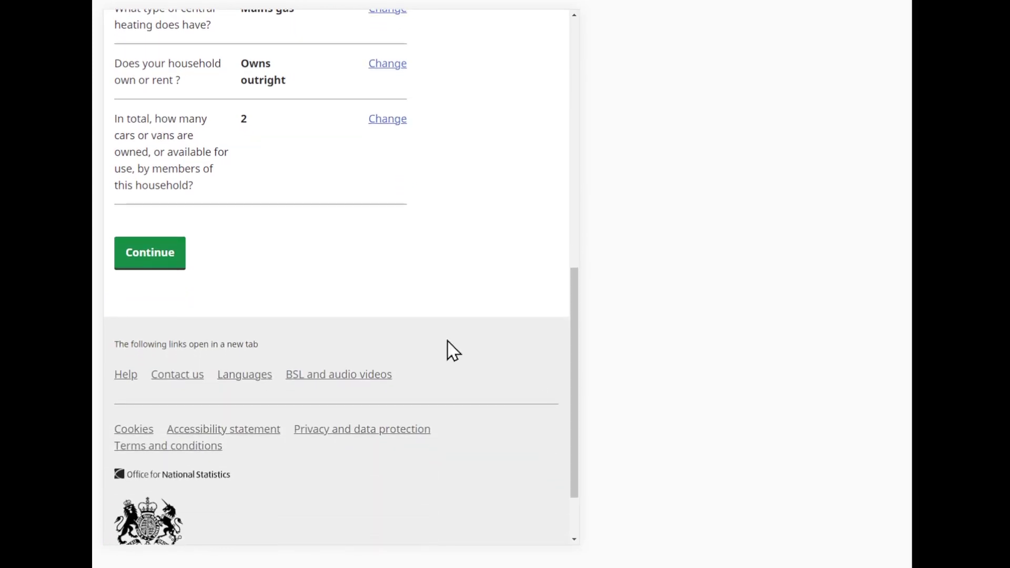
click(165, 252)
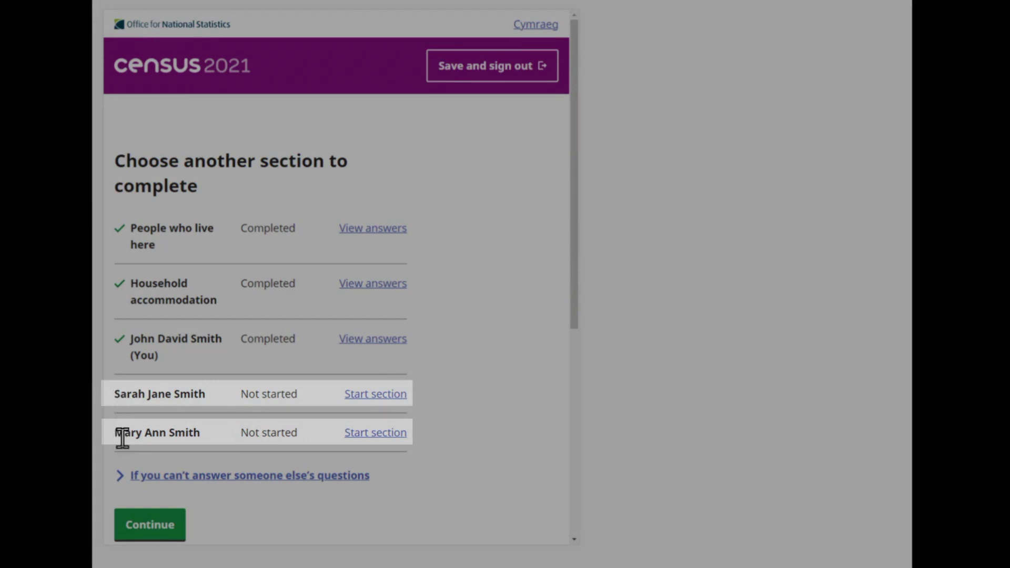
Start the individual section of the last-listed resident and continue past its Coronavirus (COVID-19) notice.
click(370, 433)
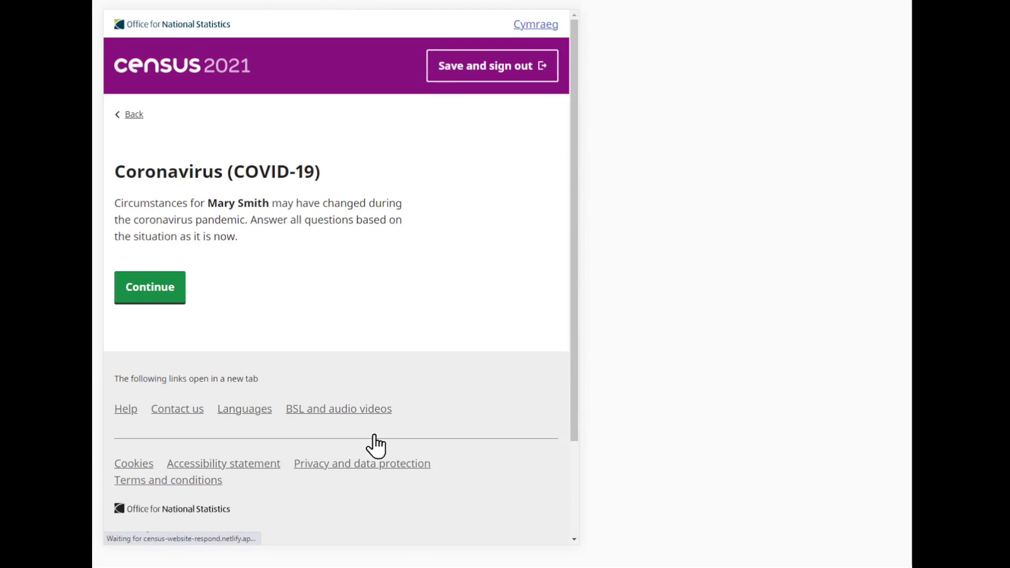
click(161, 293)
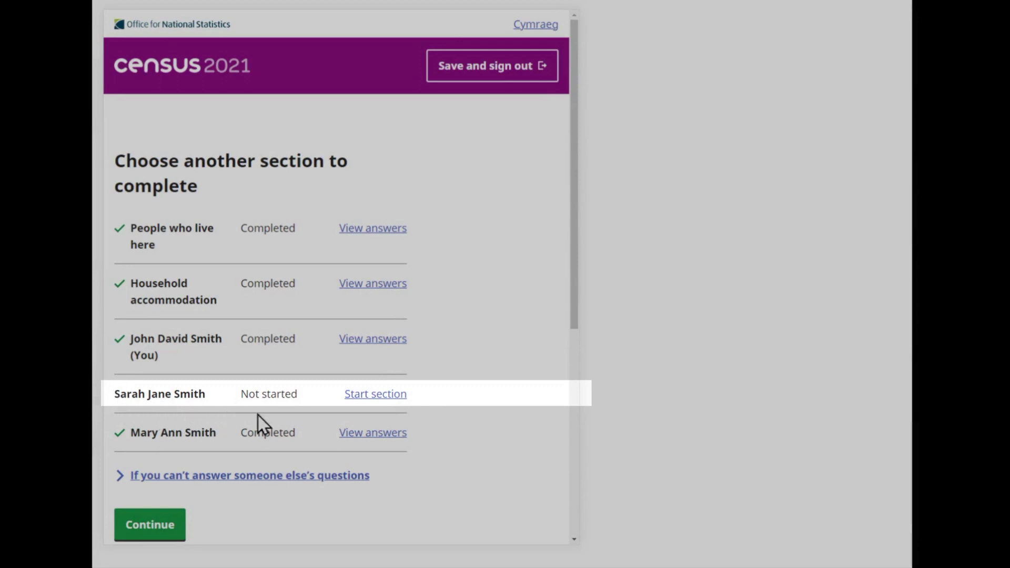
Start the only resident section still marked Not started and continue past its Coronavirus (COVID-19) notice.
click(373, 398)
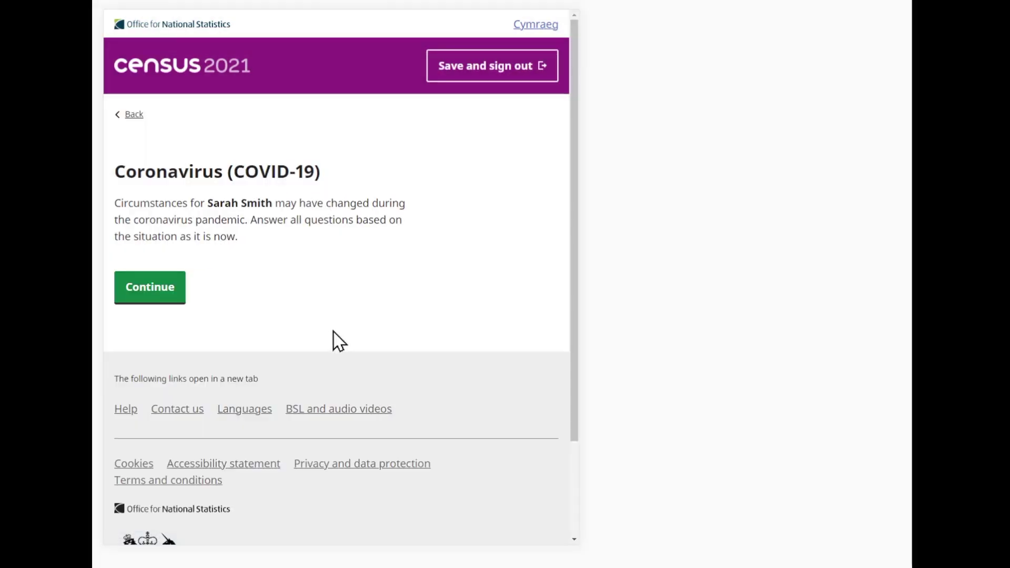
click(169, 288)
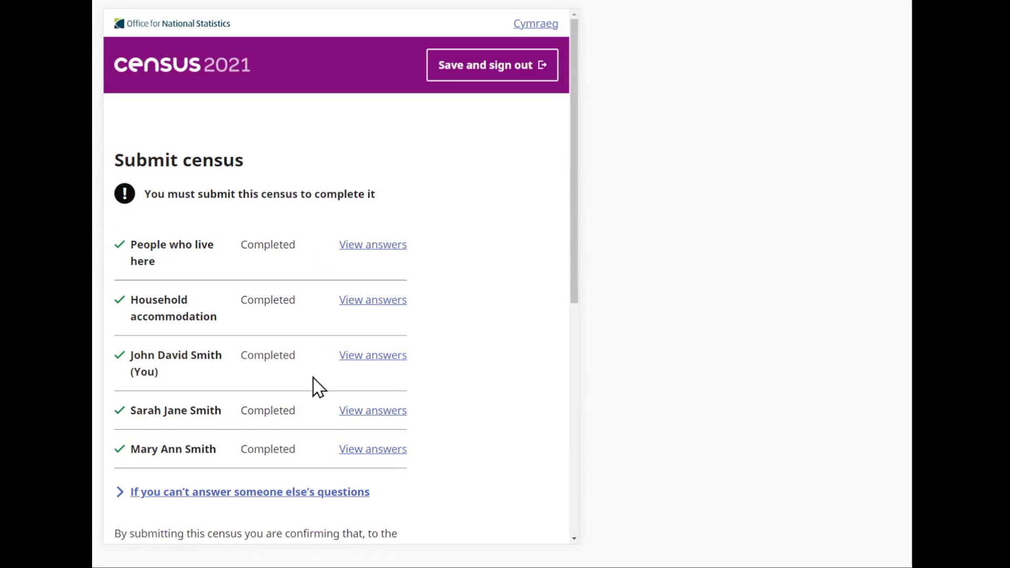
Submit the completed census for the household from the Submit census page.
drag(574, 245, 566, 286)
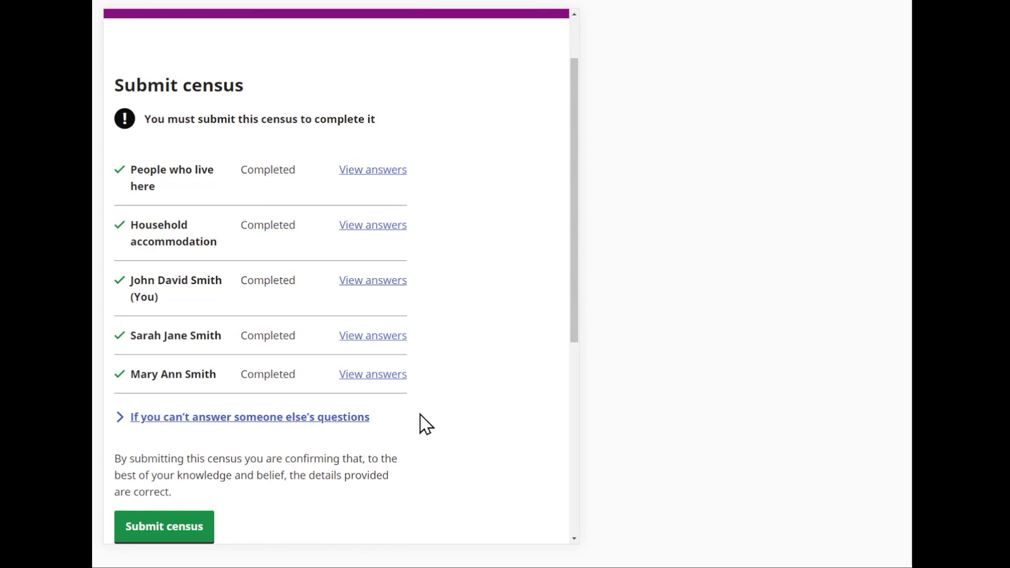
click(189, 533)
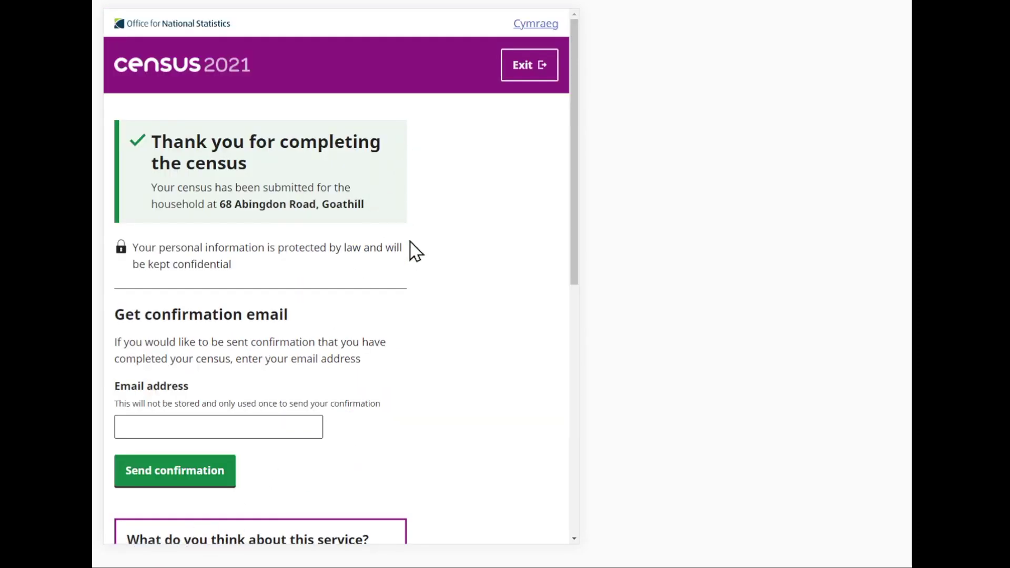
Enter the email address to send a census confirmation email, and leave the confirmation page for the census home page.
click(240, 427)
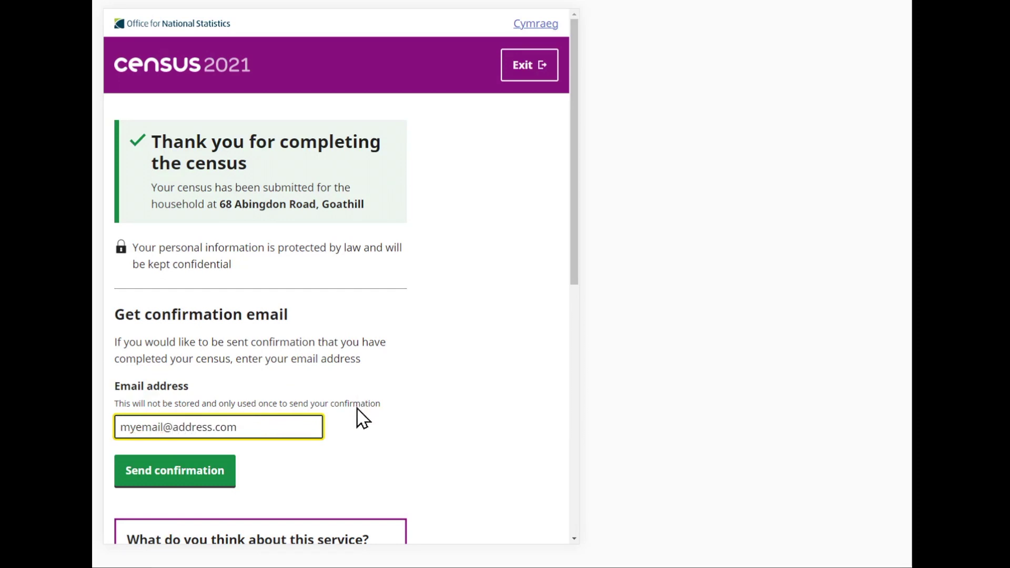
click(210, 473)
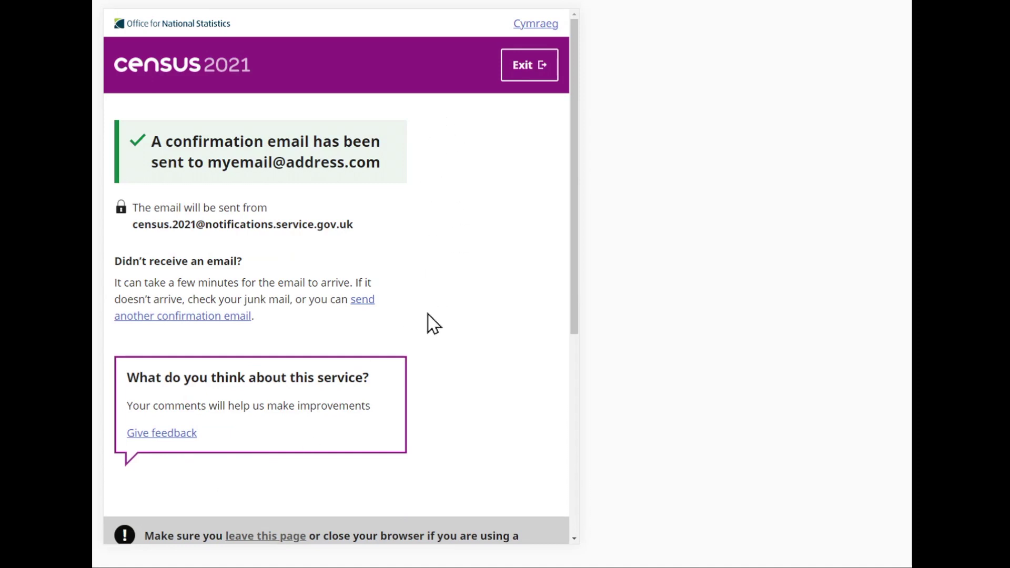
drag(573, 298, 575, 329)
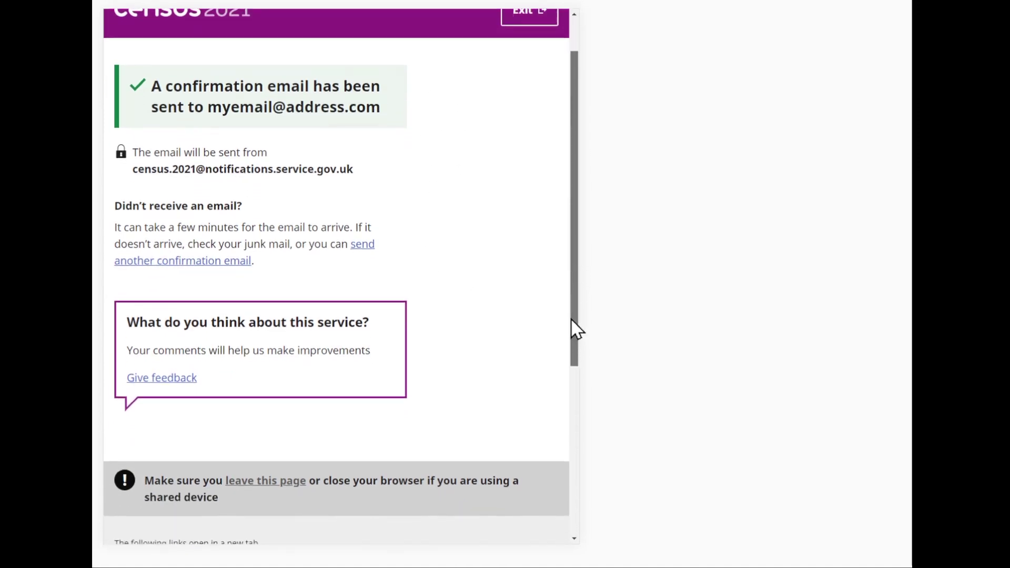
click(272, 481)
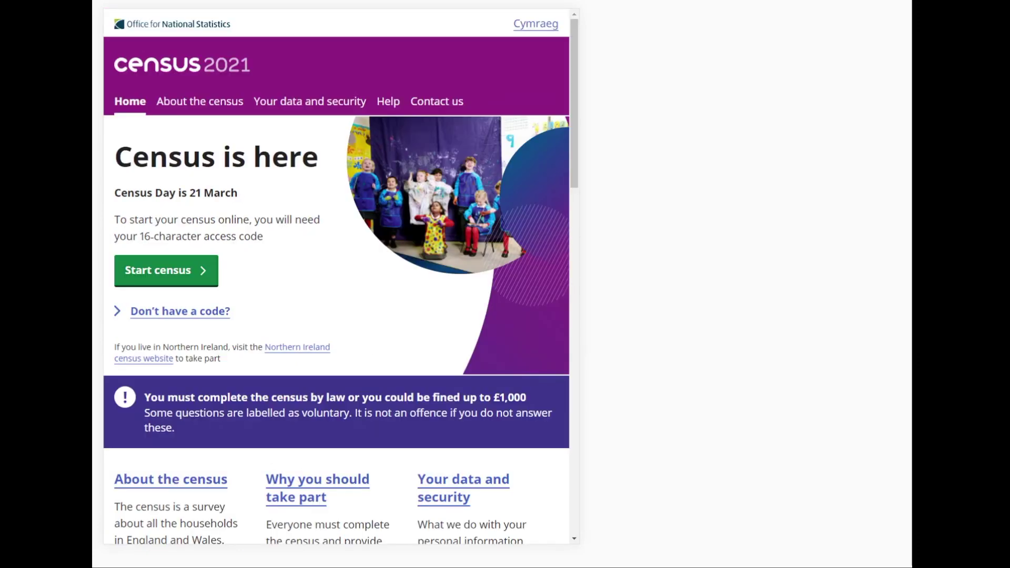